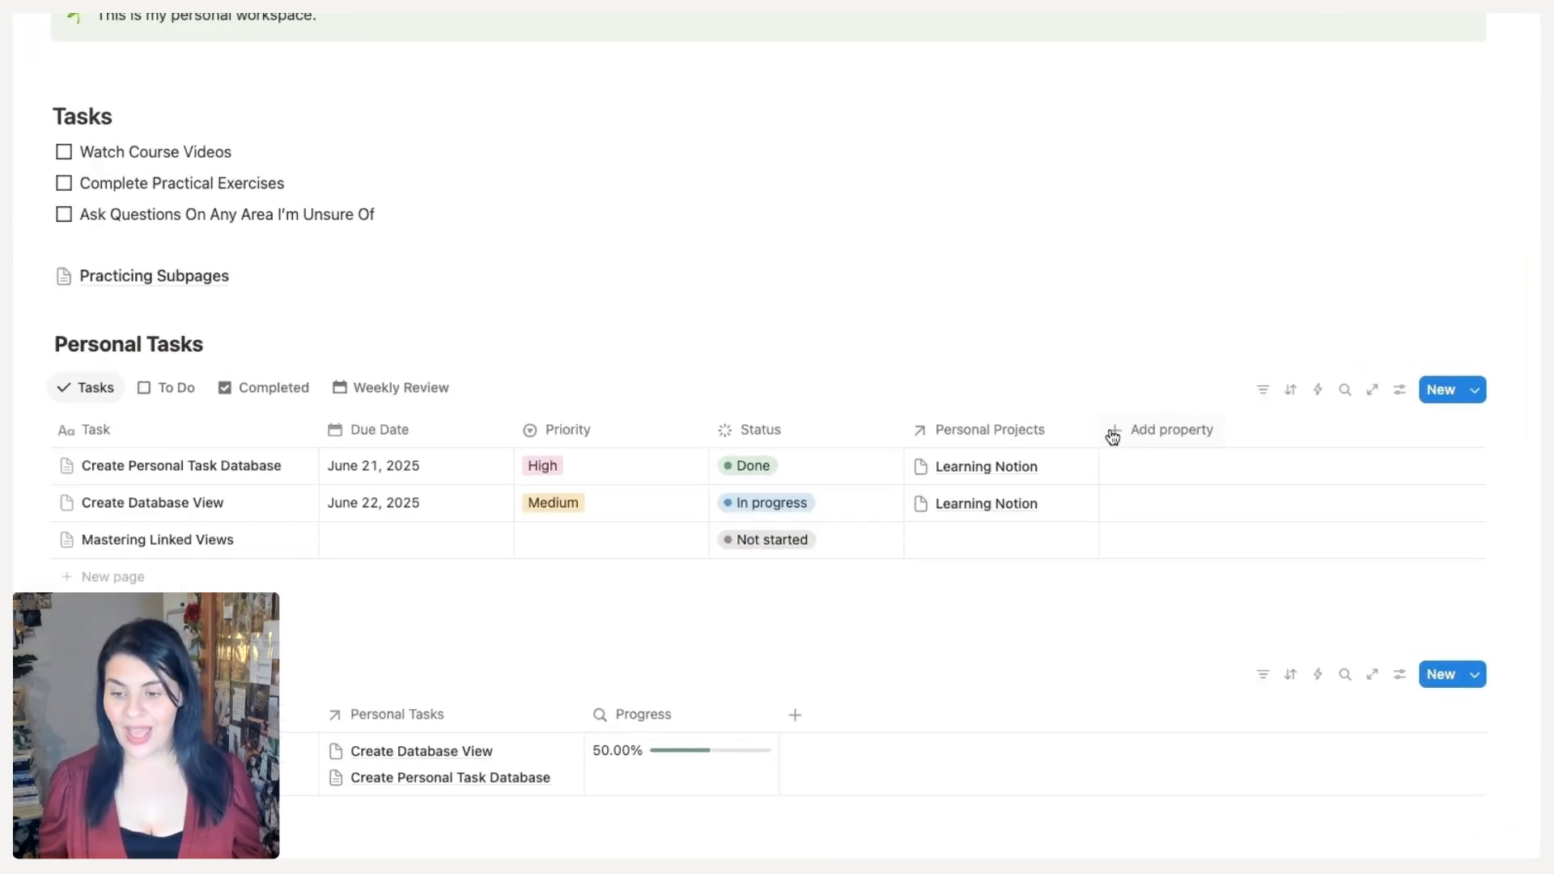
# Step: Add a Person property named Assigned to the Personal Tasks table
pyautogui.click(1081, 436)
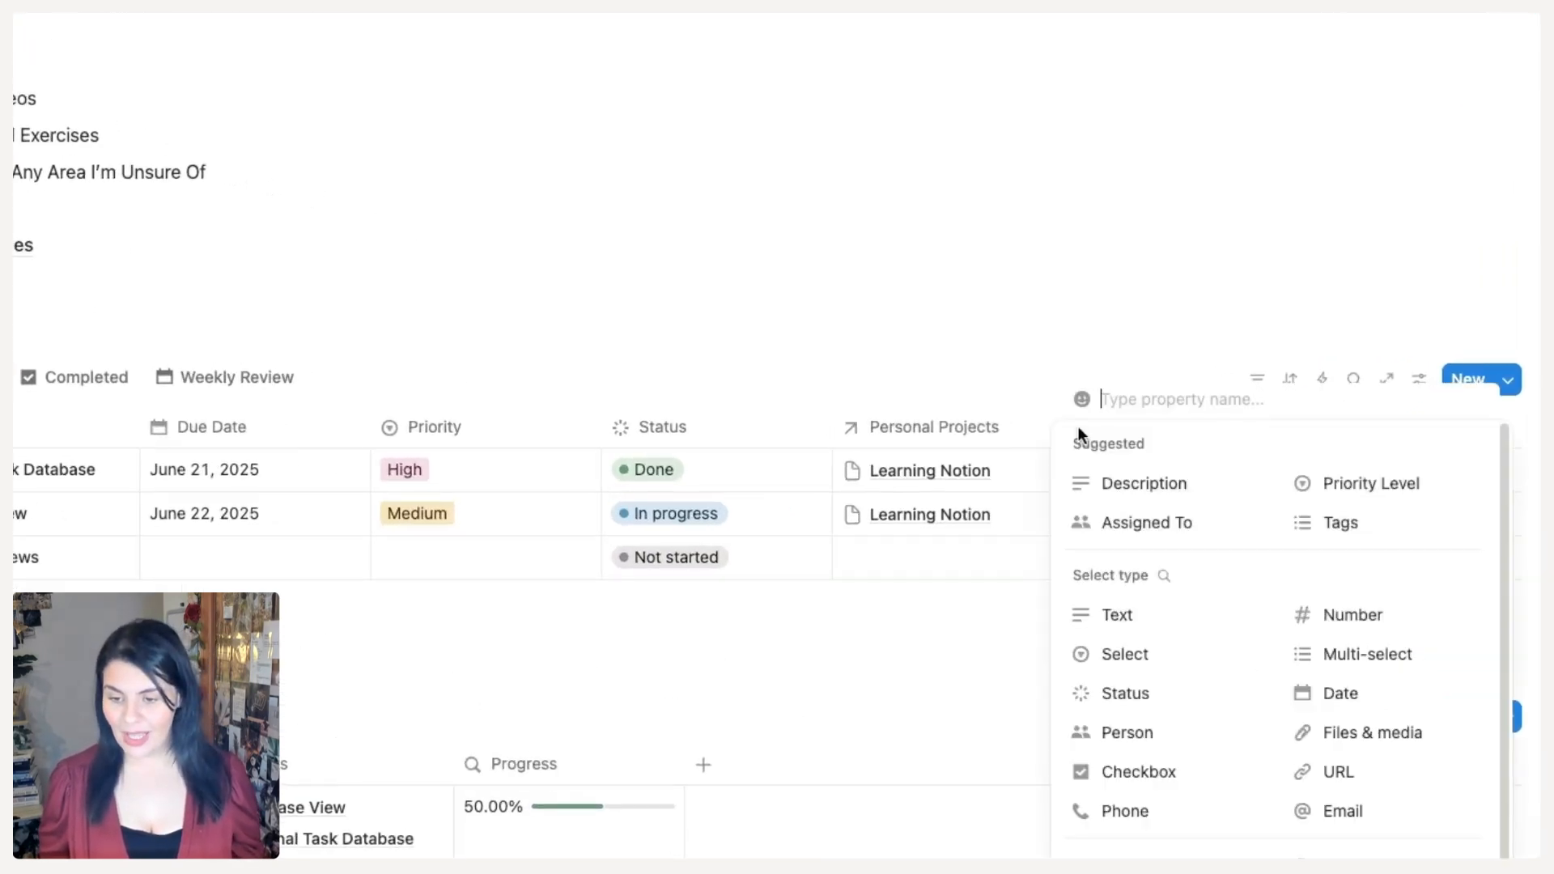
pyautogui.click(1117, 733)
pyautogui.click(1122, 437)
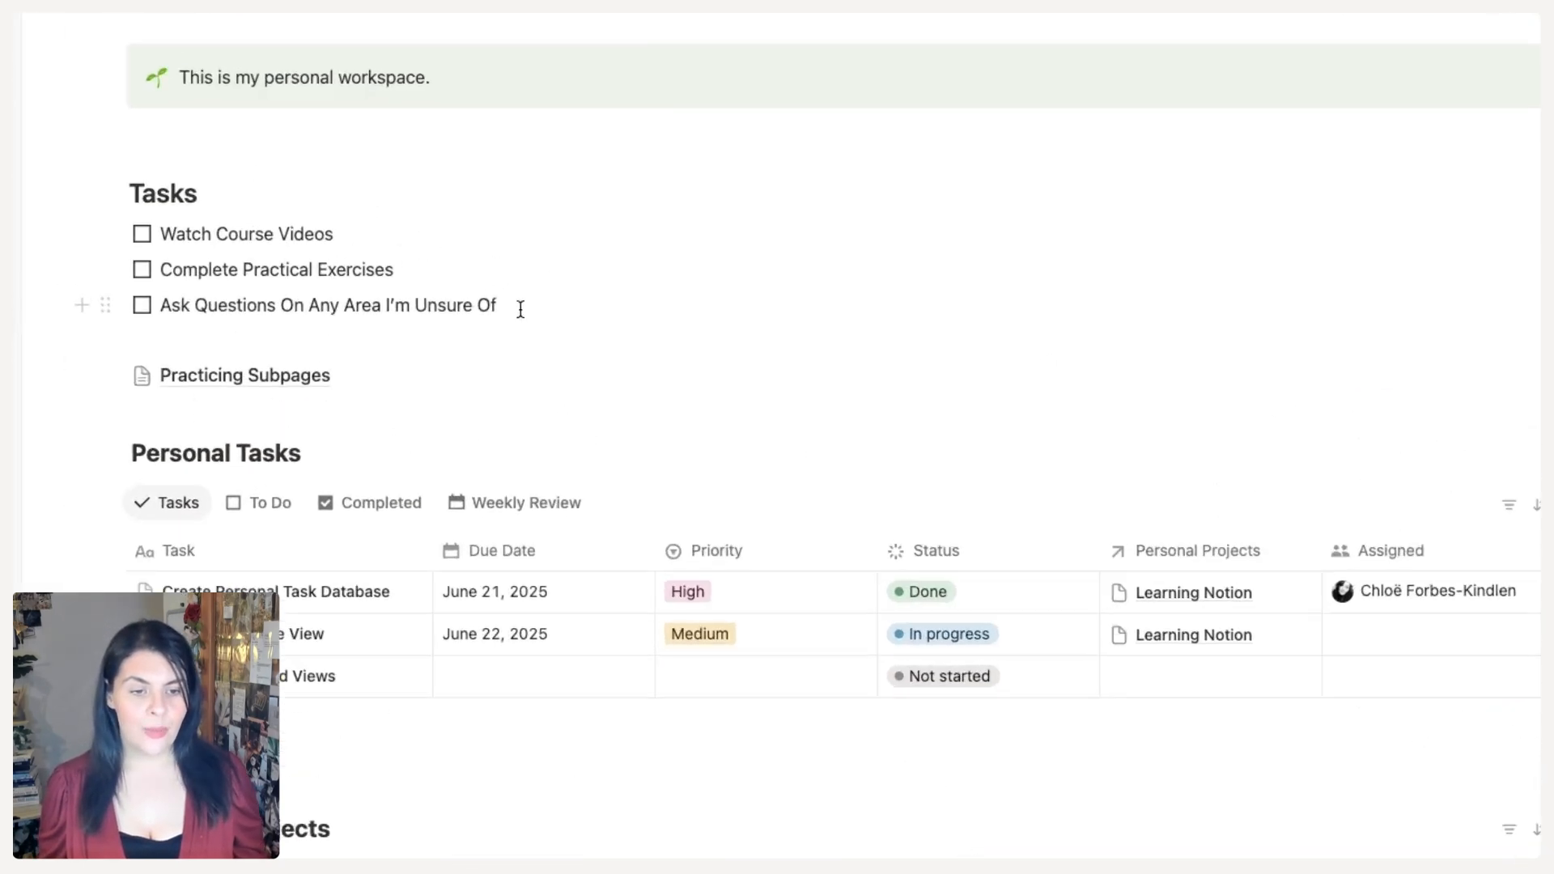
# Step: Comment on the Tasks heading, mentioning yourself: "Hey! Maybe we can drag these tasks into our Personal Tasks database now we know how that works?"
pyautogui.doubleClick(149, 191)
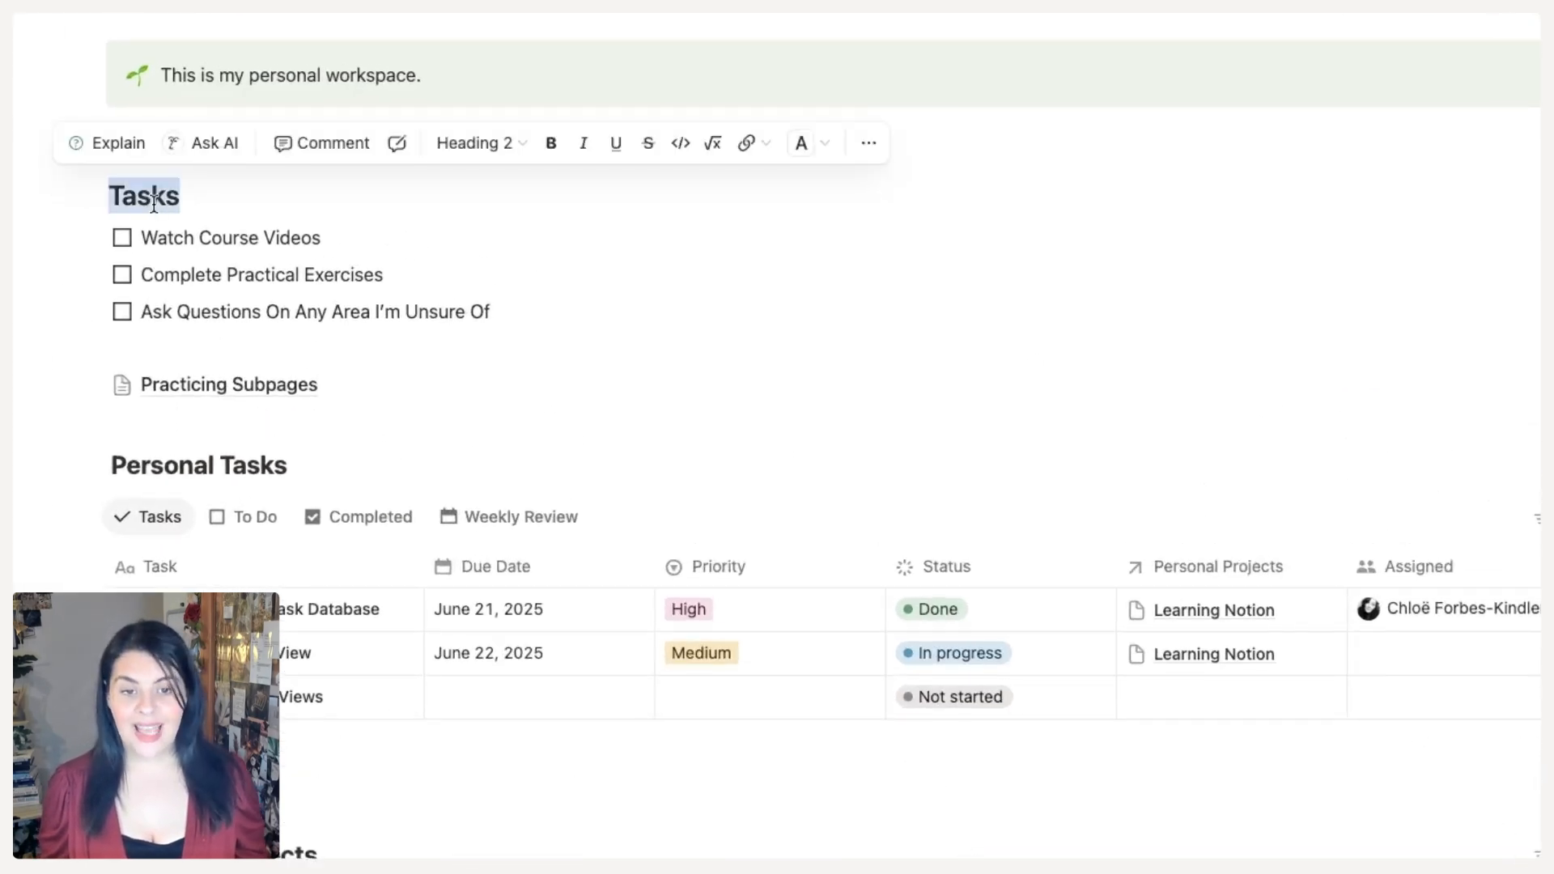
pyautogui.click(289, 144)
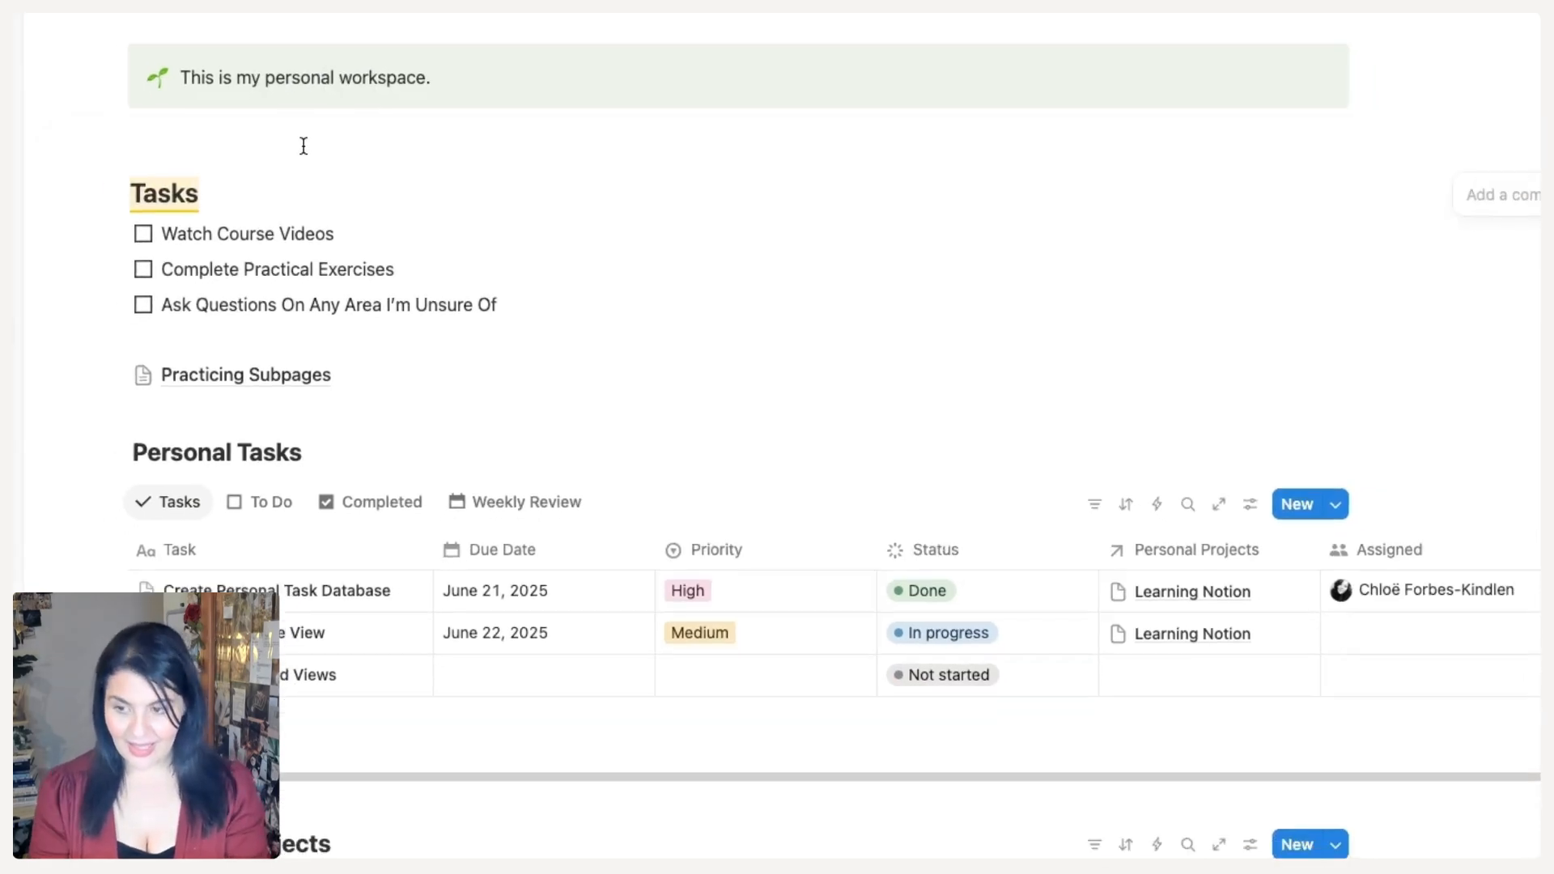
pyautogui.write('@chloe')
pyautogui.press('Return')
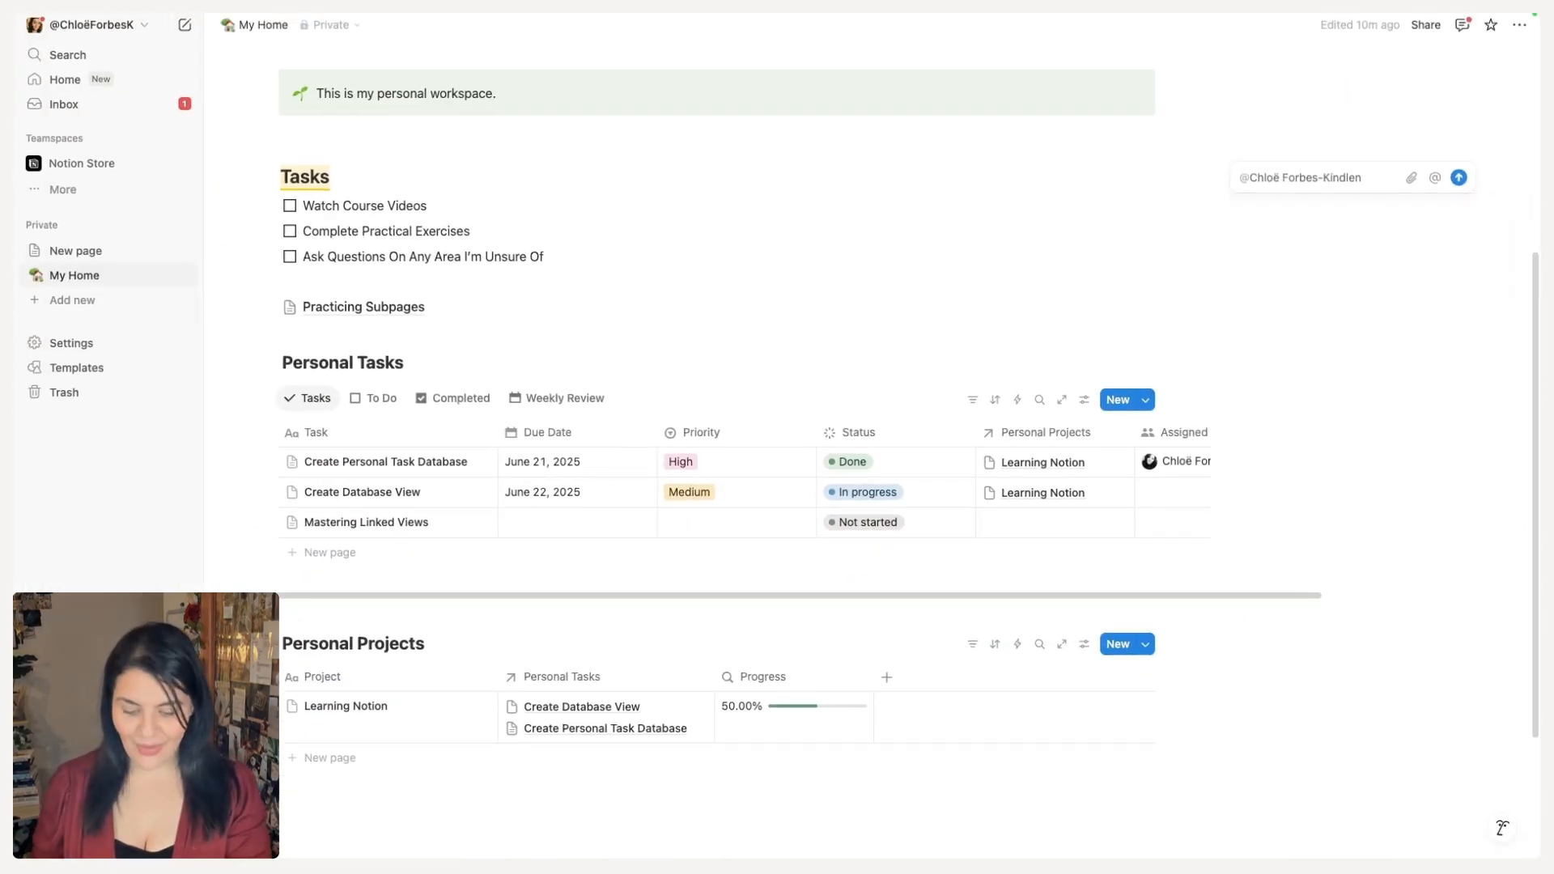
pyautogui.write('M')
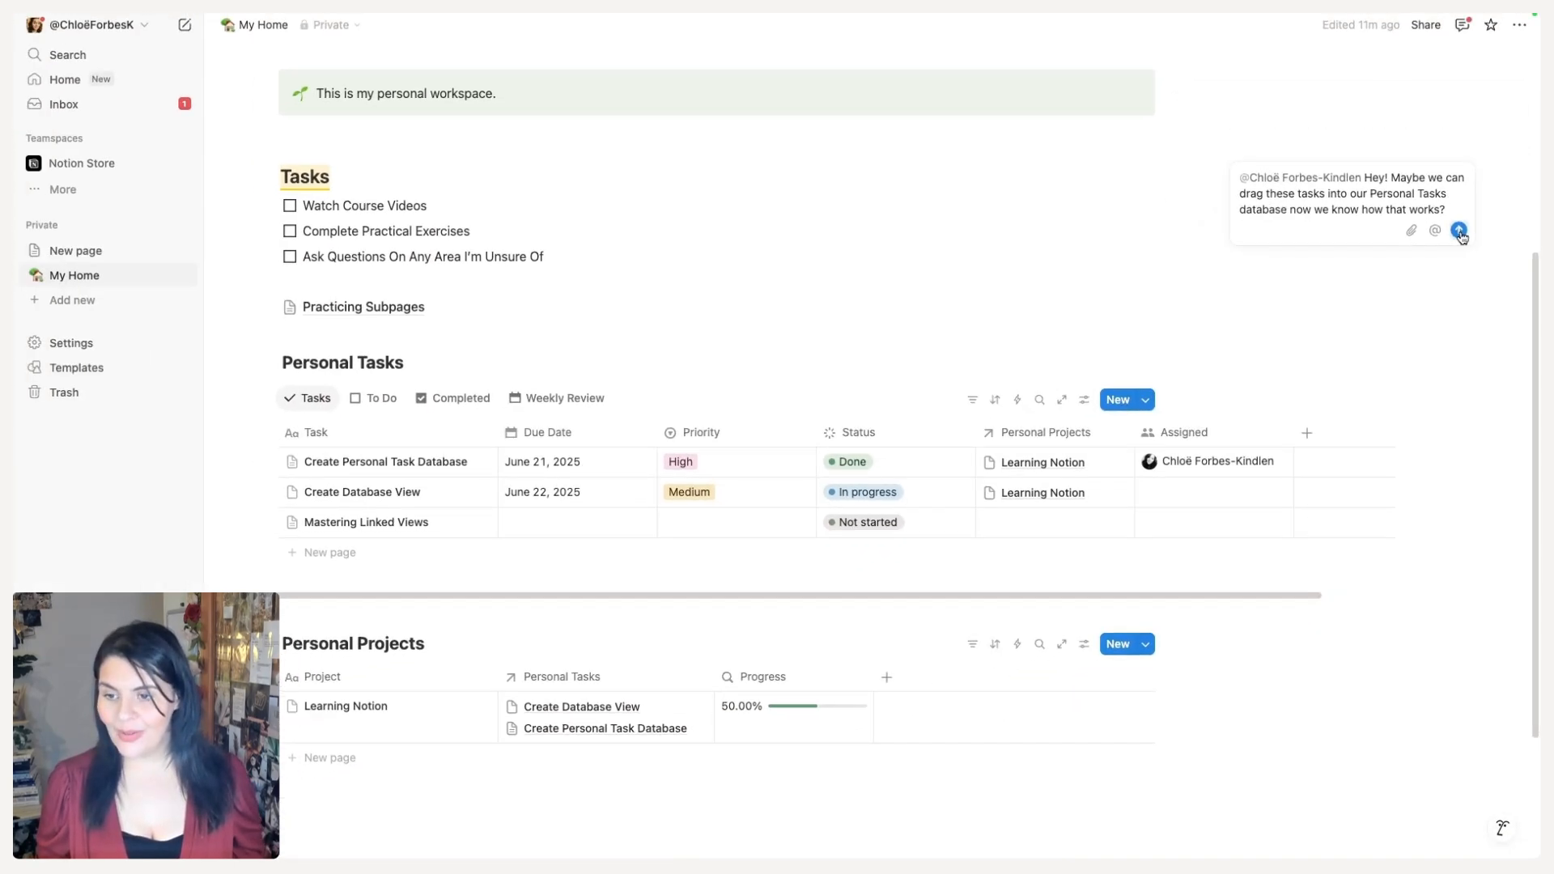
pyautogui.click(1459, 230)
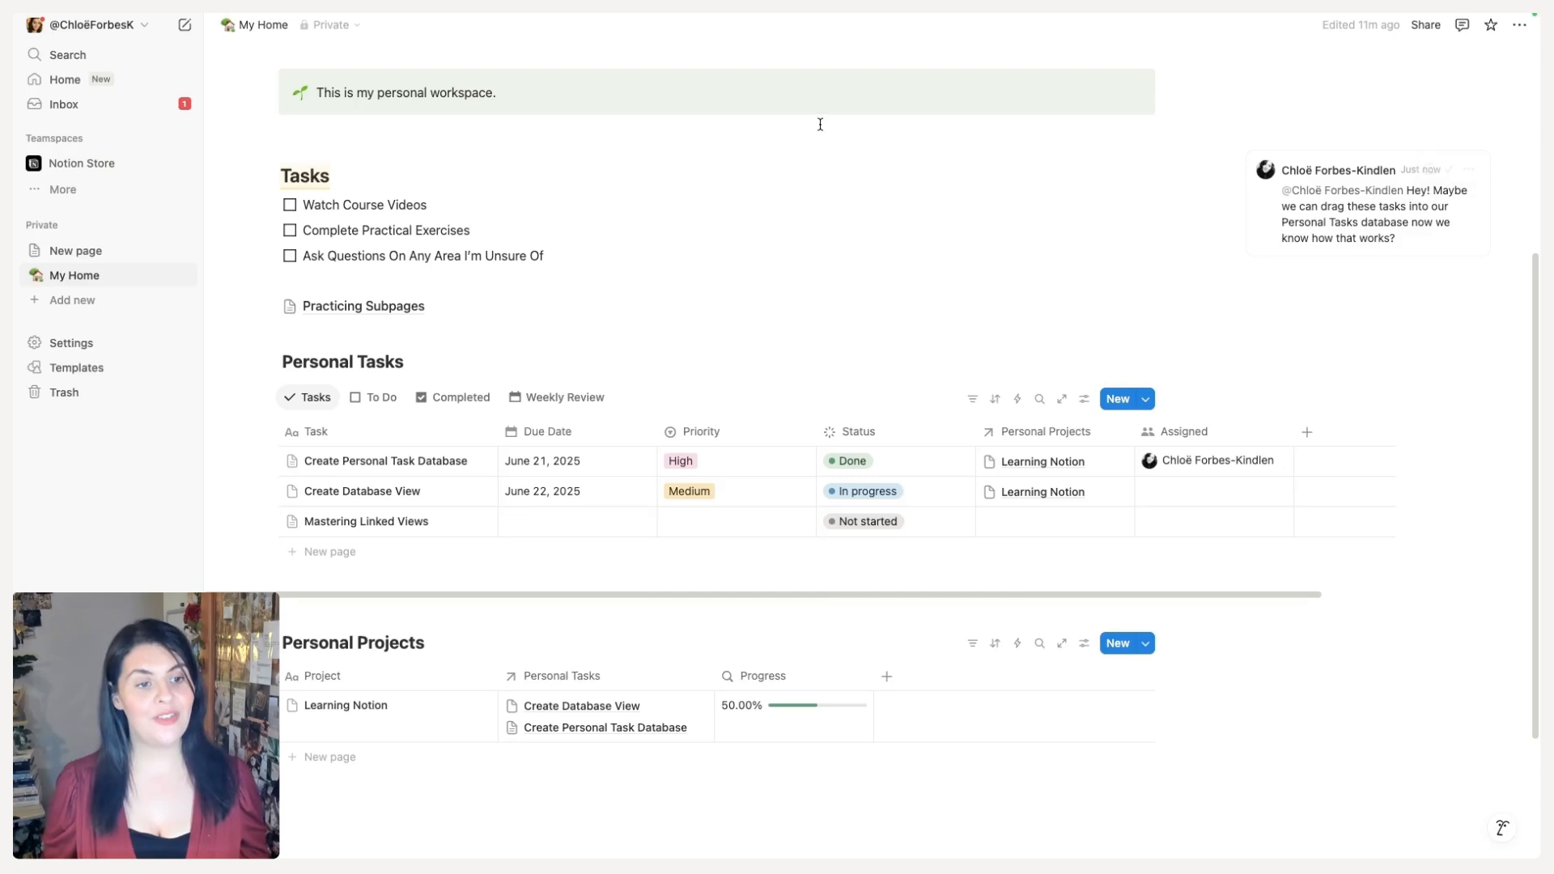
# Step: Review the reaction, edit, link and delete options available for the comment on the Tasks heading
pyautogui.moveTo(1426, 170)
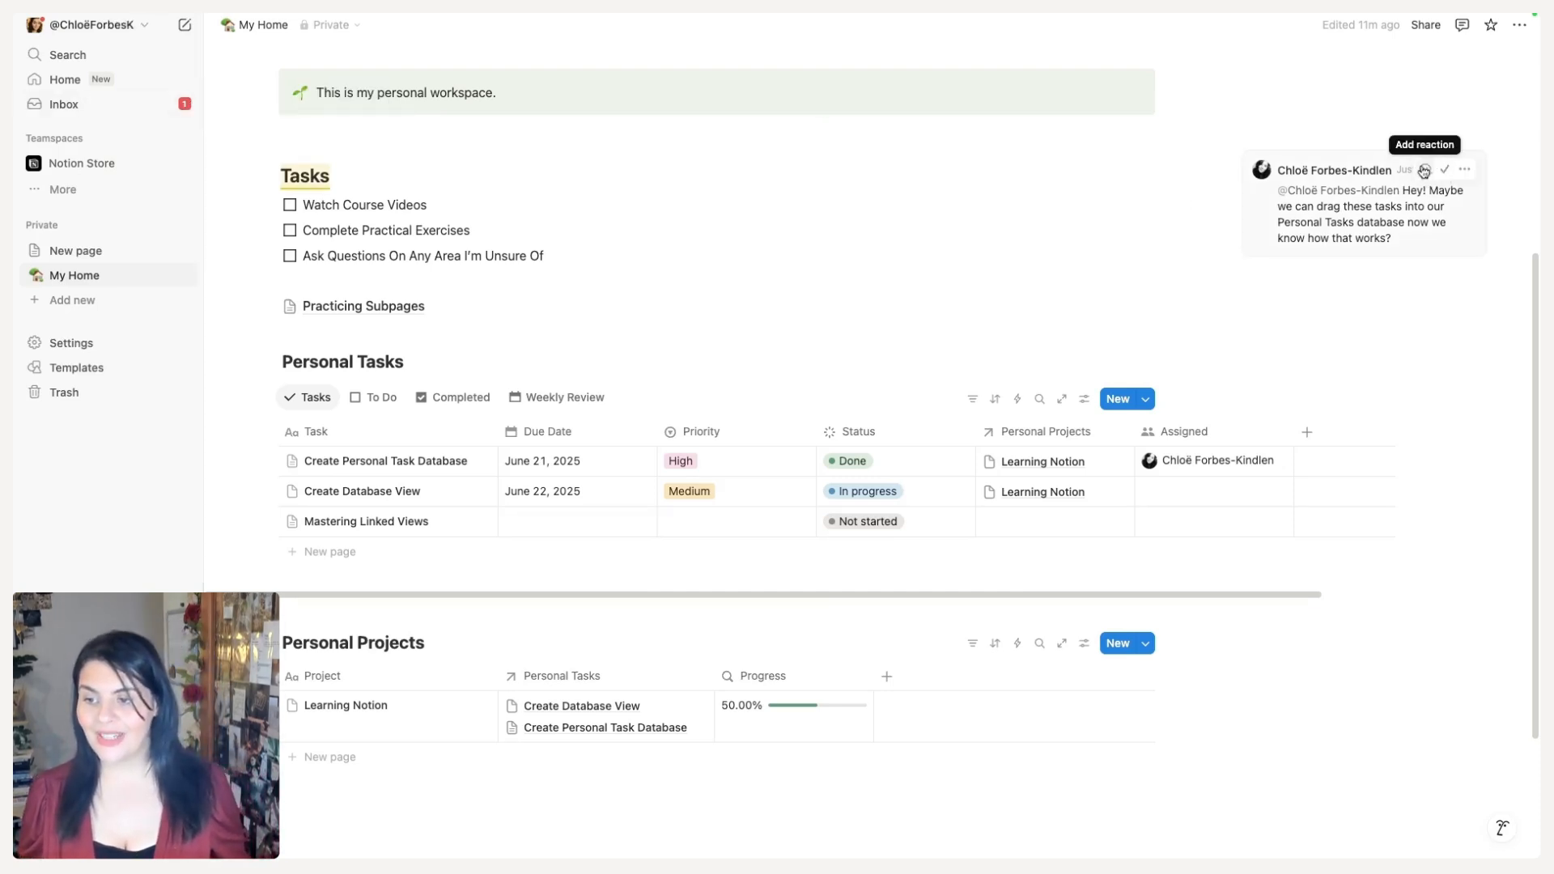
pyautogui.click(1465, 169)
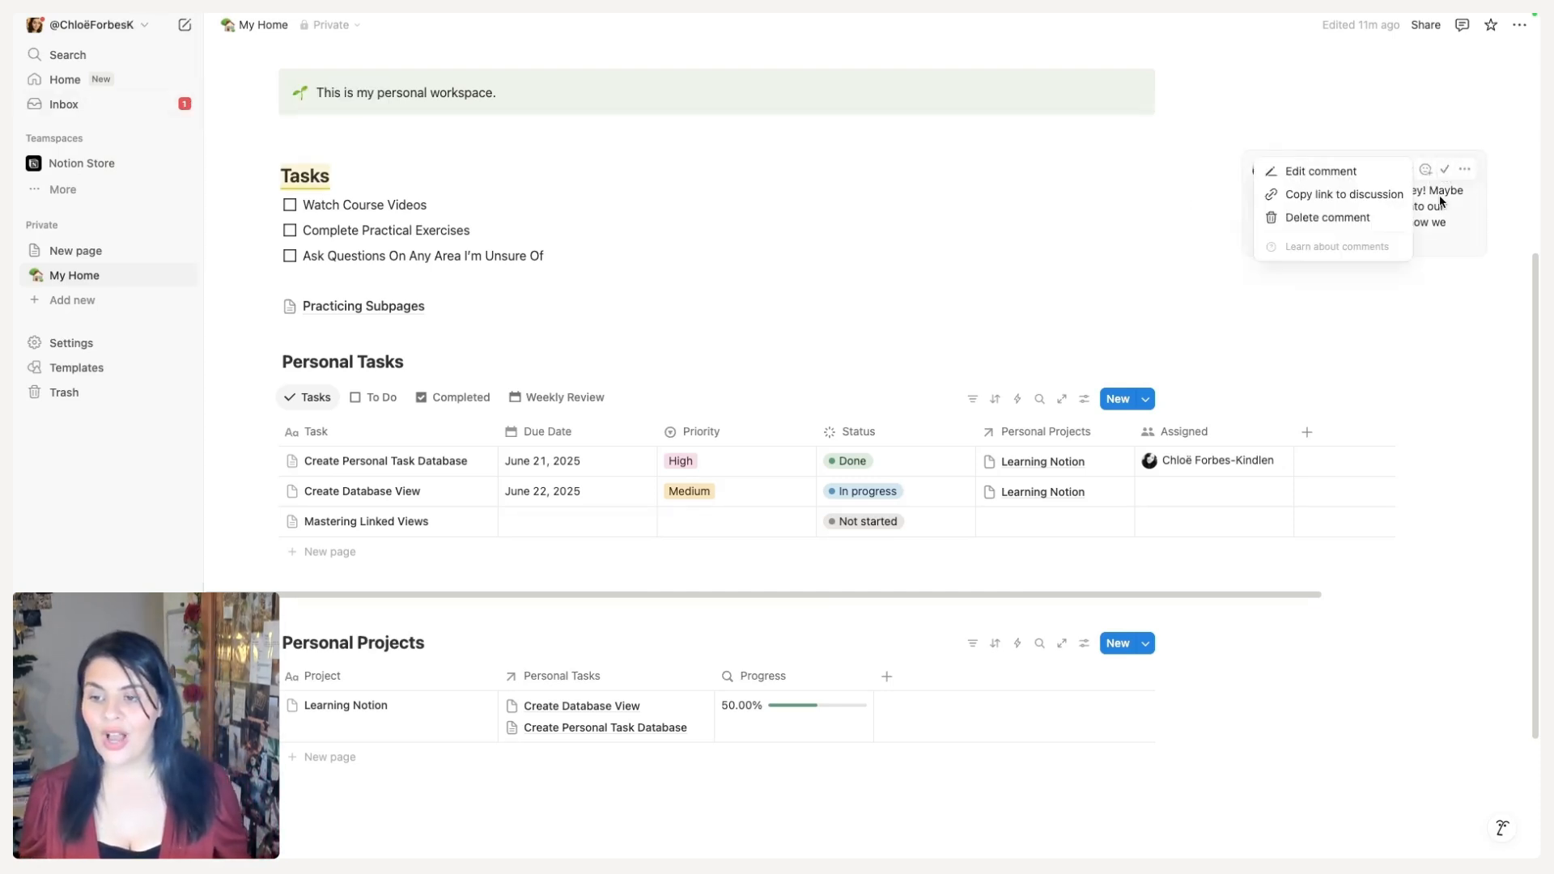
pyautogui.click(1455, 232)
pyautogui.scroll(-2, 806, 237)
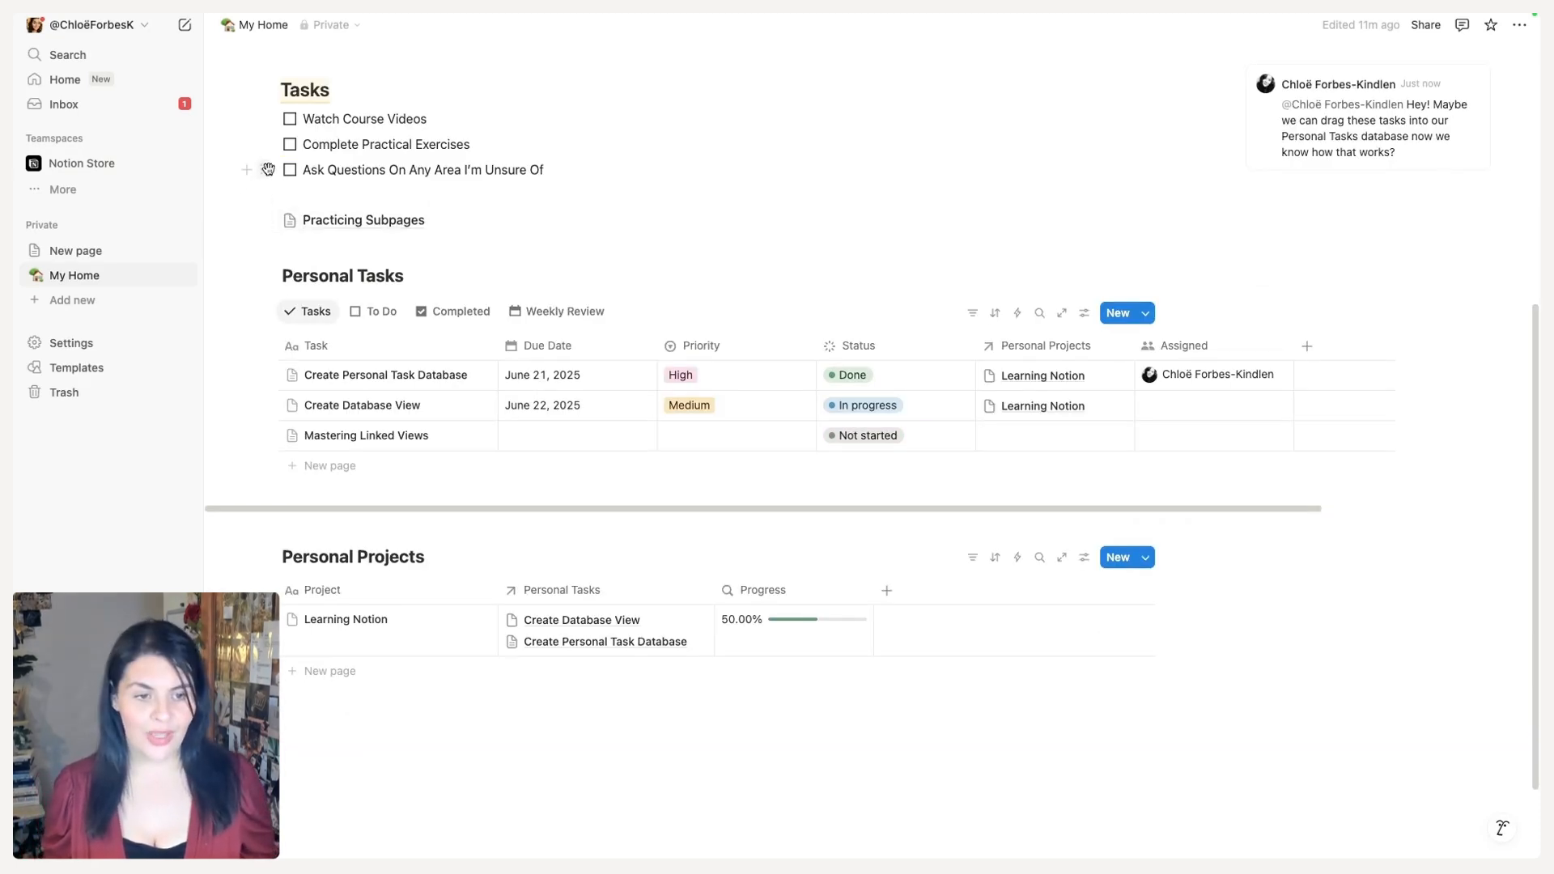
pyautogui.click(290, 130)
pyautogui.click(290, 153)
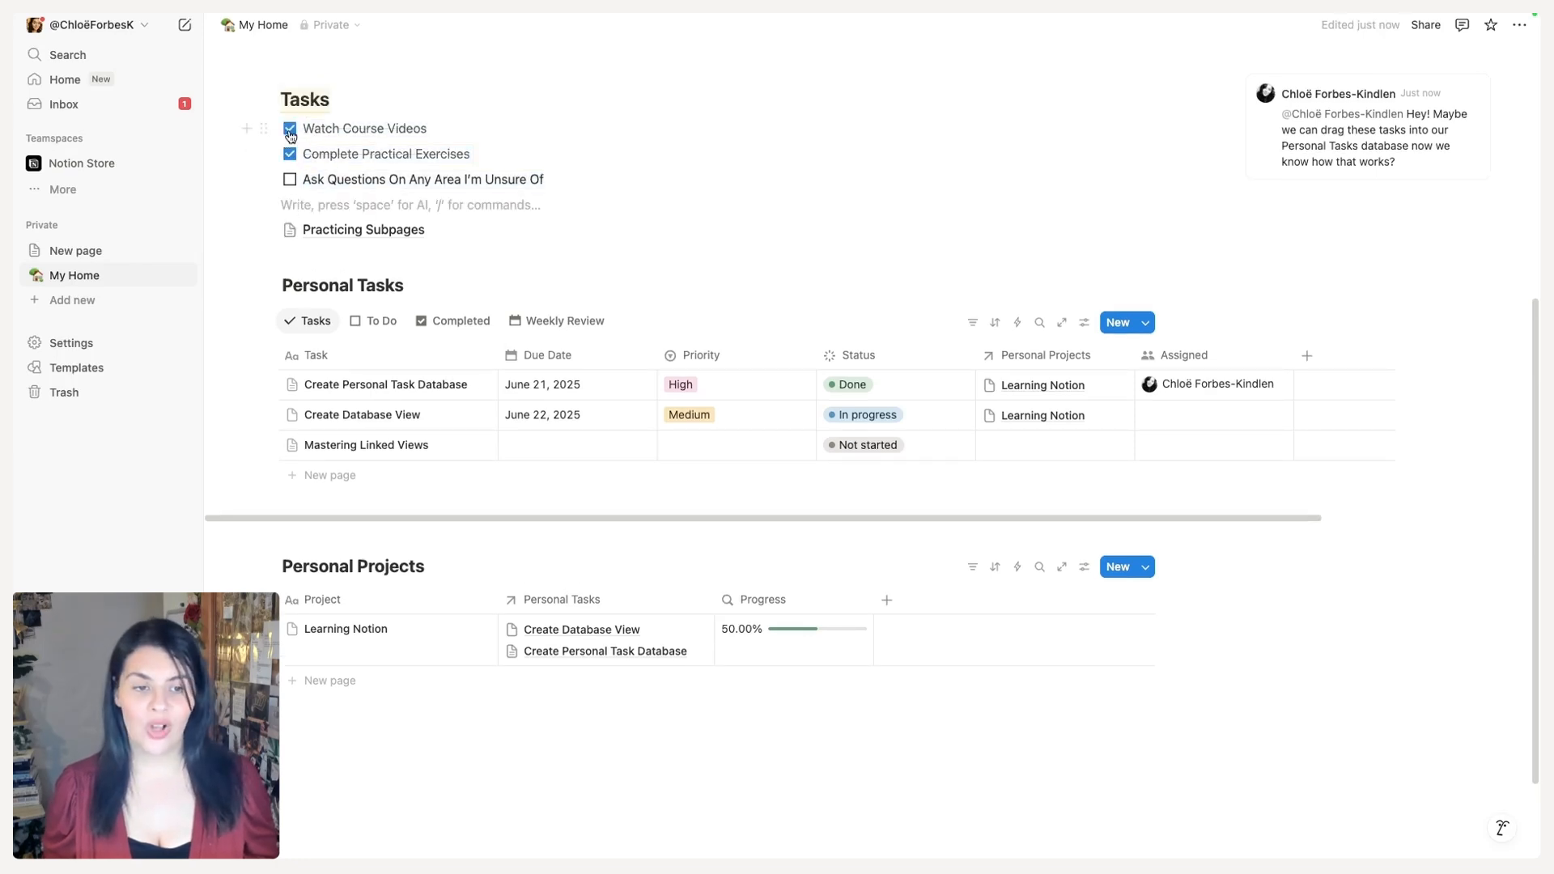
pyautogui.click(290, 129)
pyautogui.click(290, 154)
# Step: Move the three to-do items and the Practicing Subpages page from the Tasks section into the Personal Tasks database
pyautogui.moveTo(632, 185); pyautogui.dragTo(336, 364)
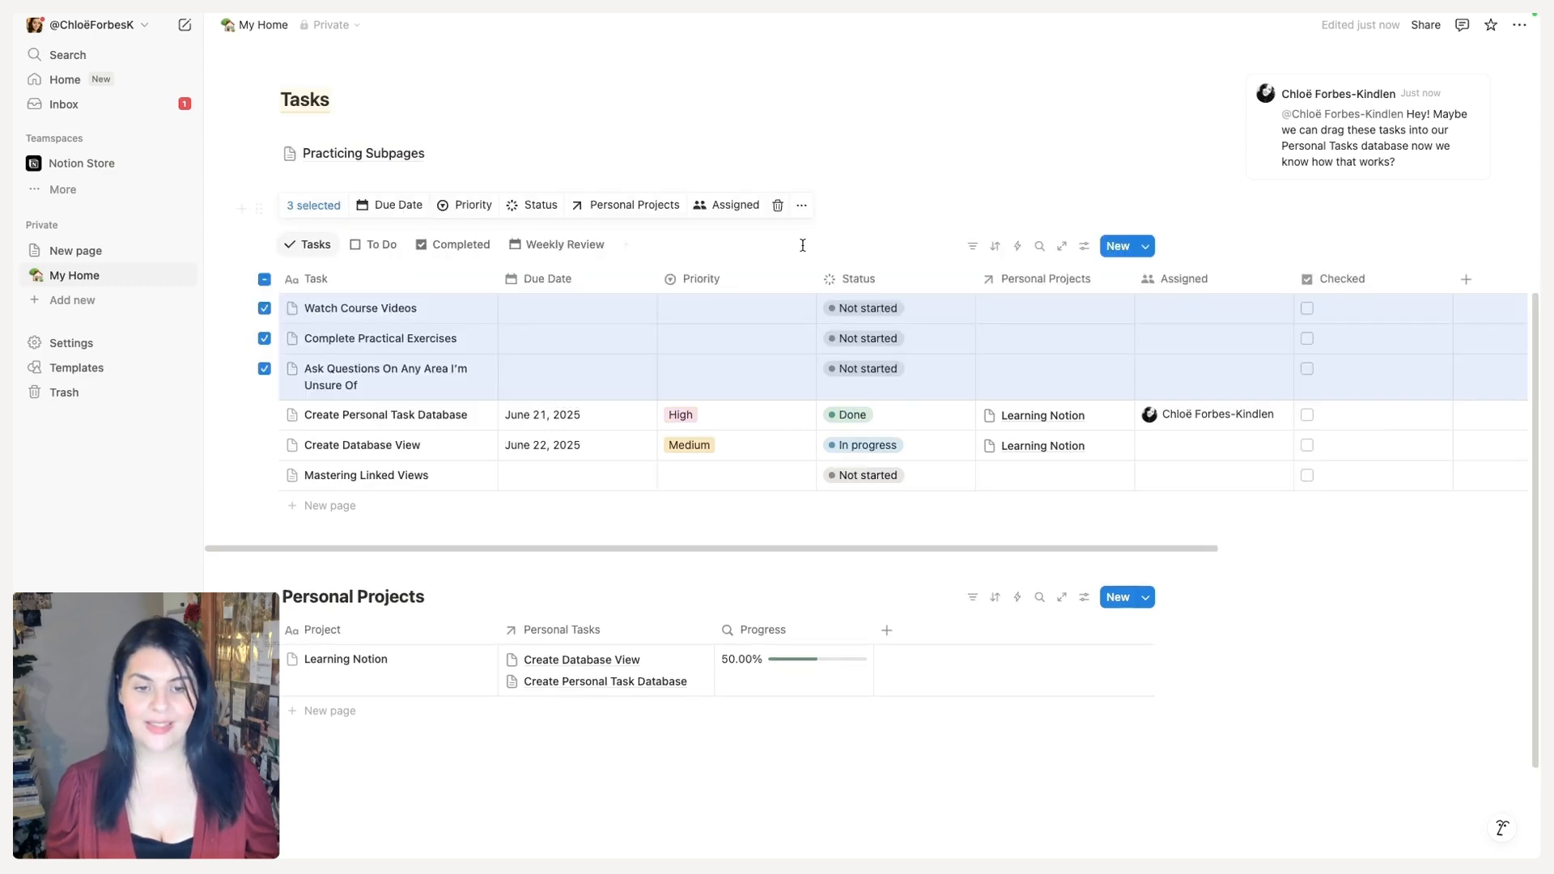
pyautogui.click(910, 207)
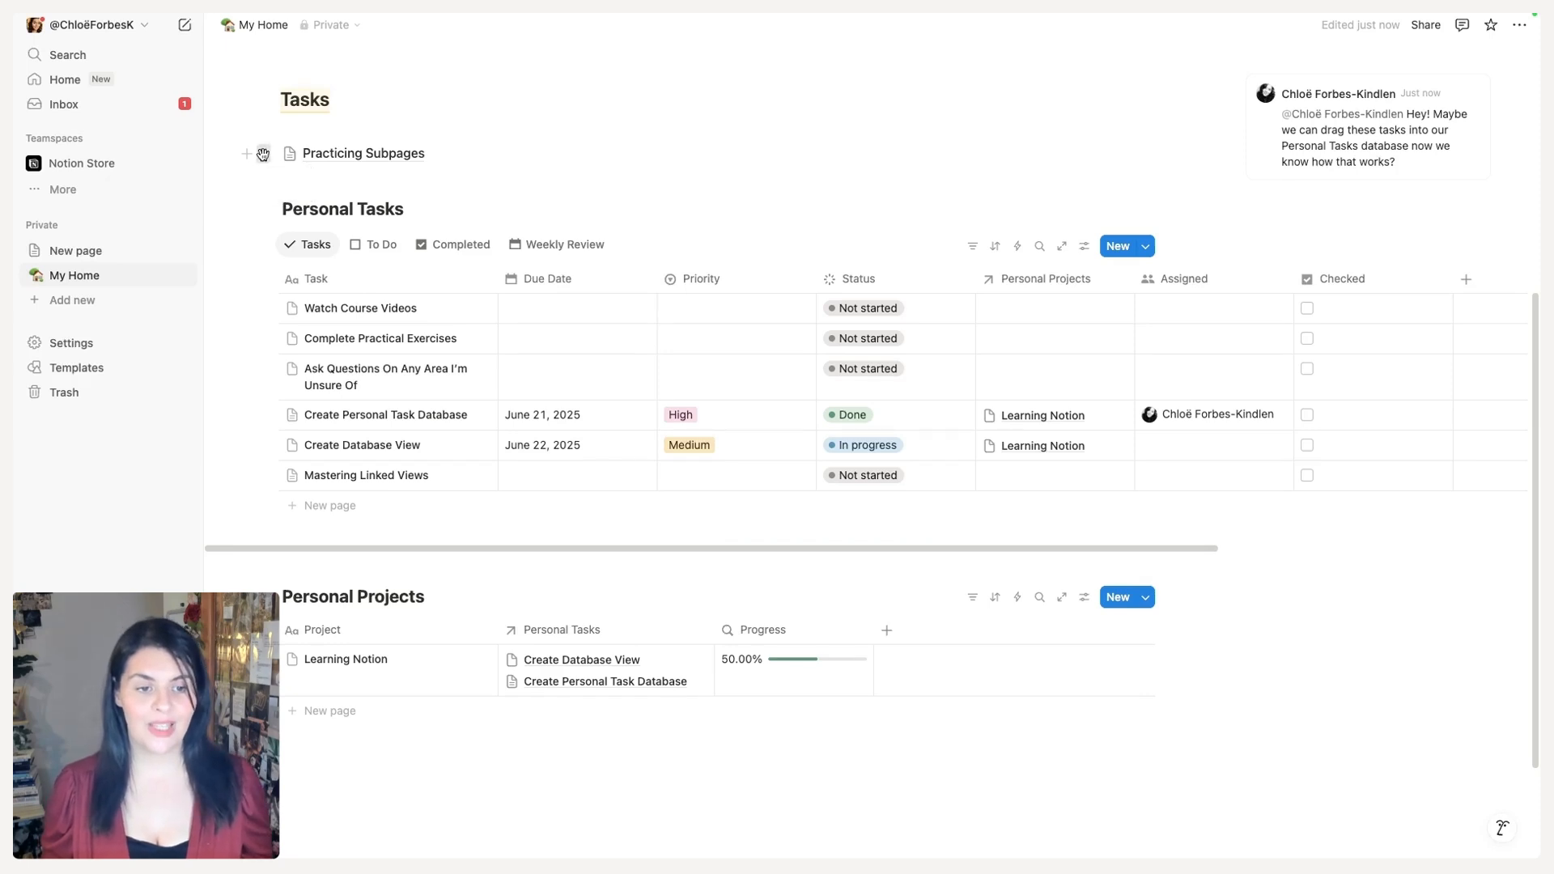
pyautogui.click(263, 154)
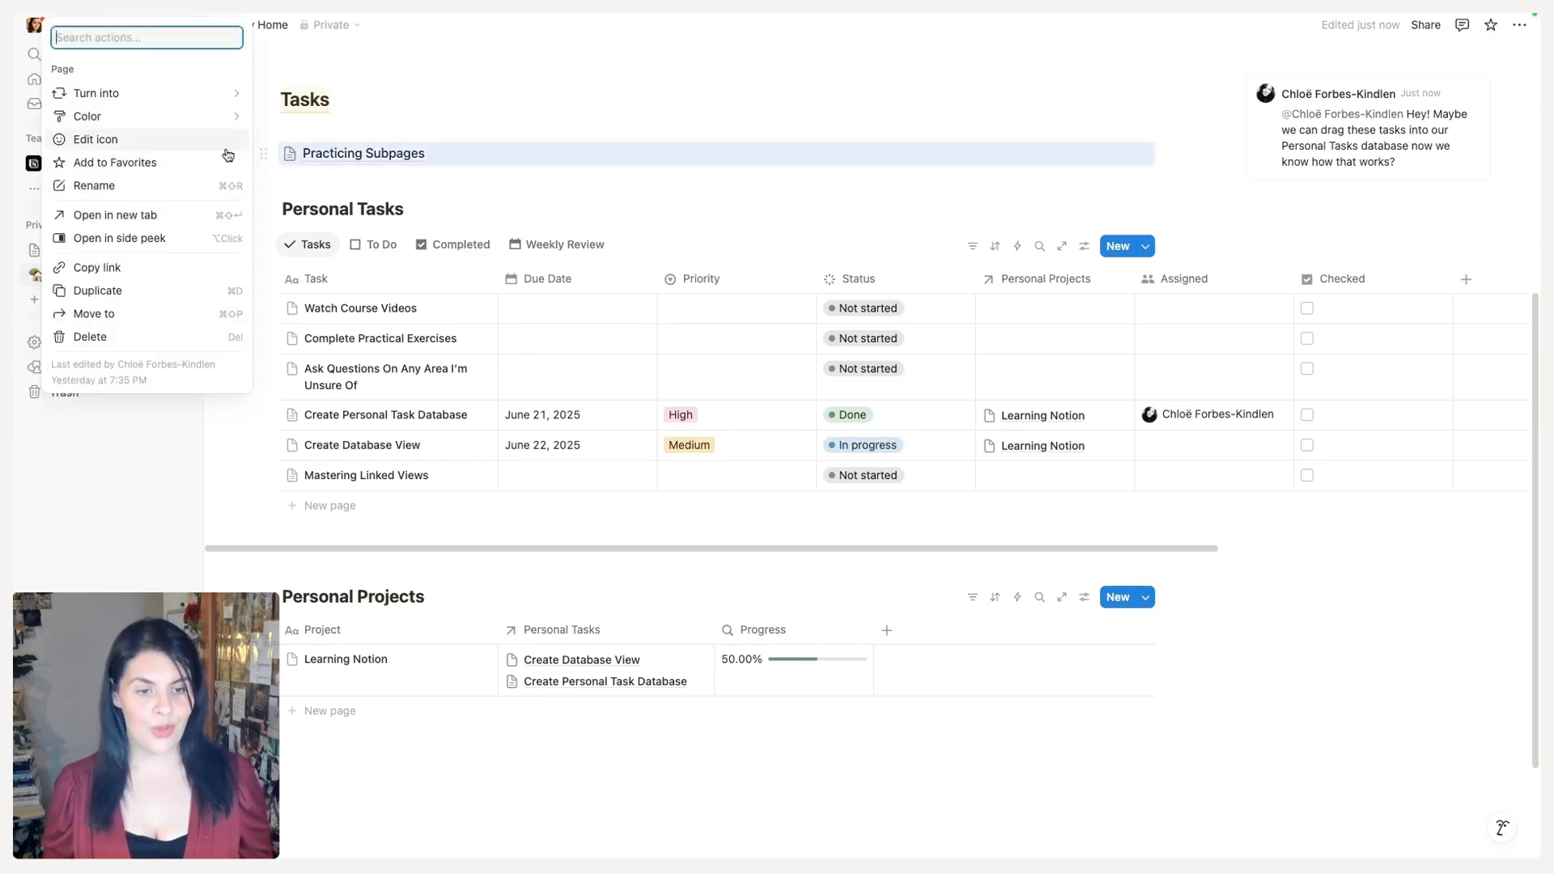
pyautogui.click(94, 313)
pyautogui.write('p')
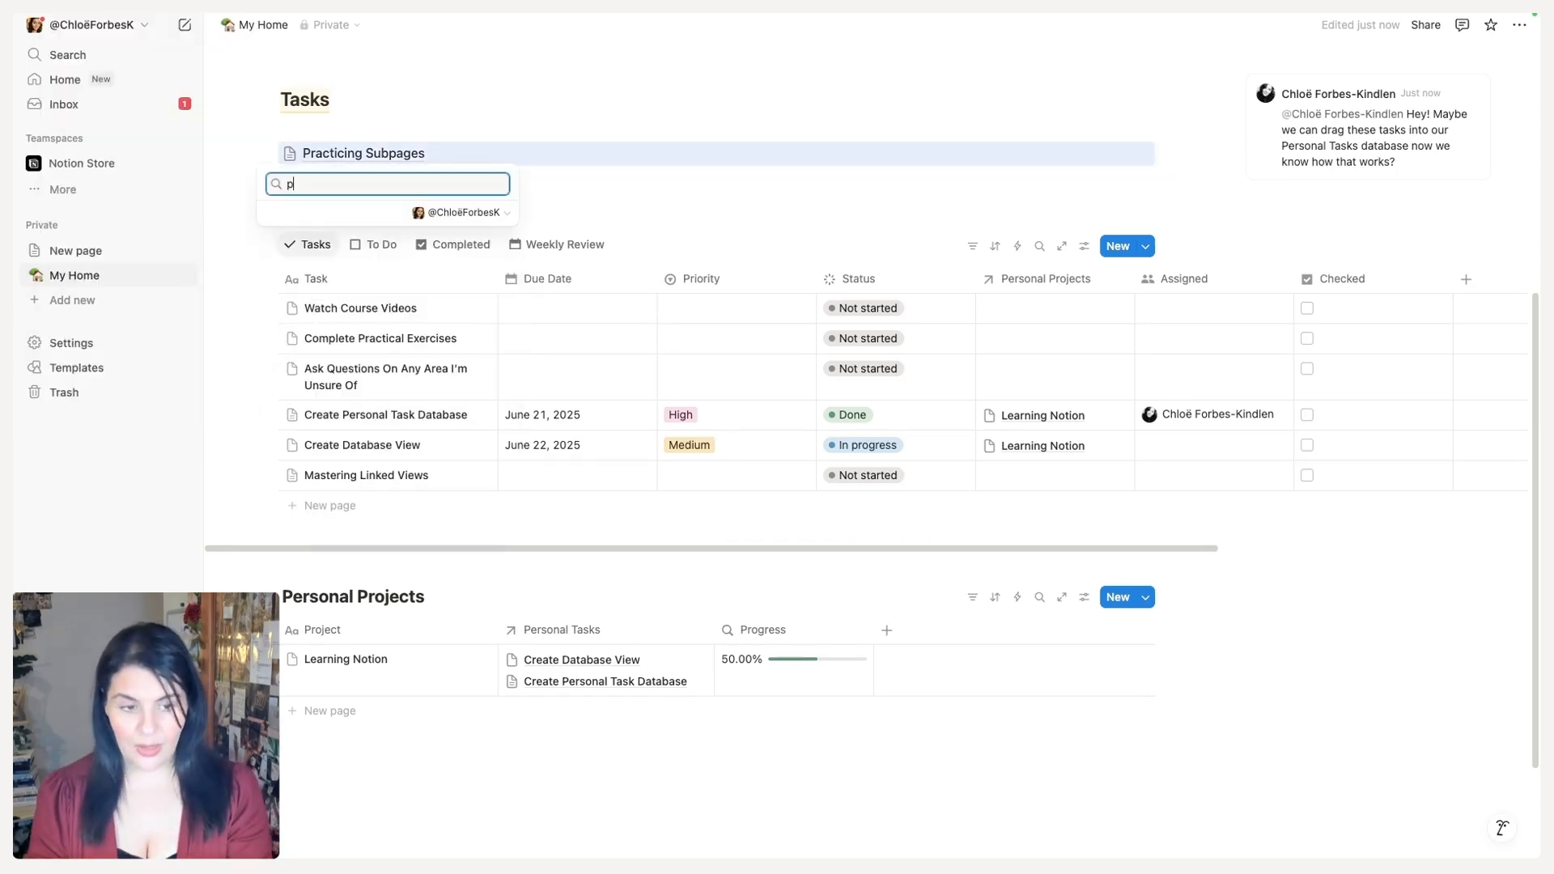
pyautogui.write('ersonal')
pyautogui.press('Return')
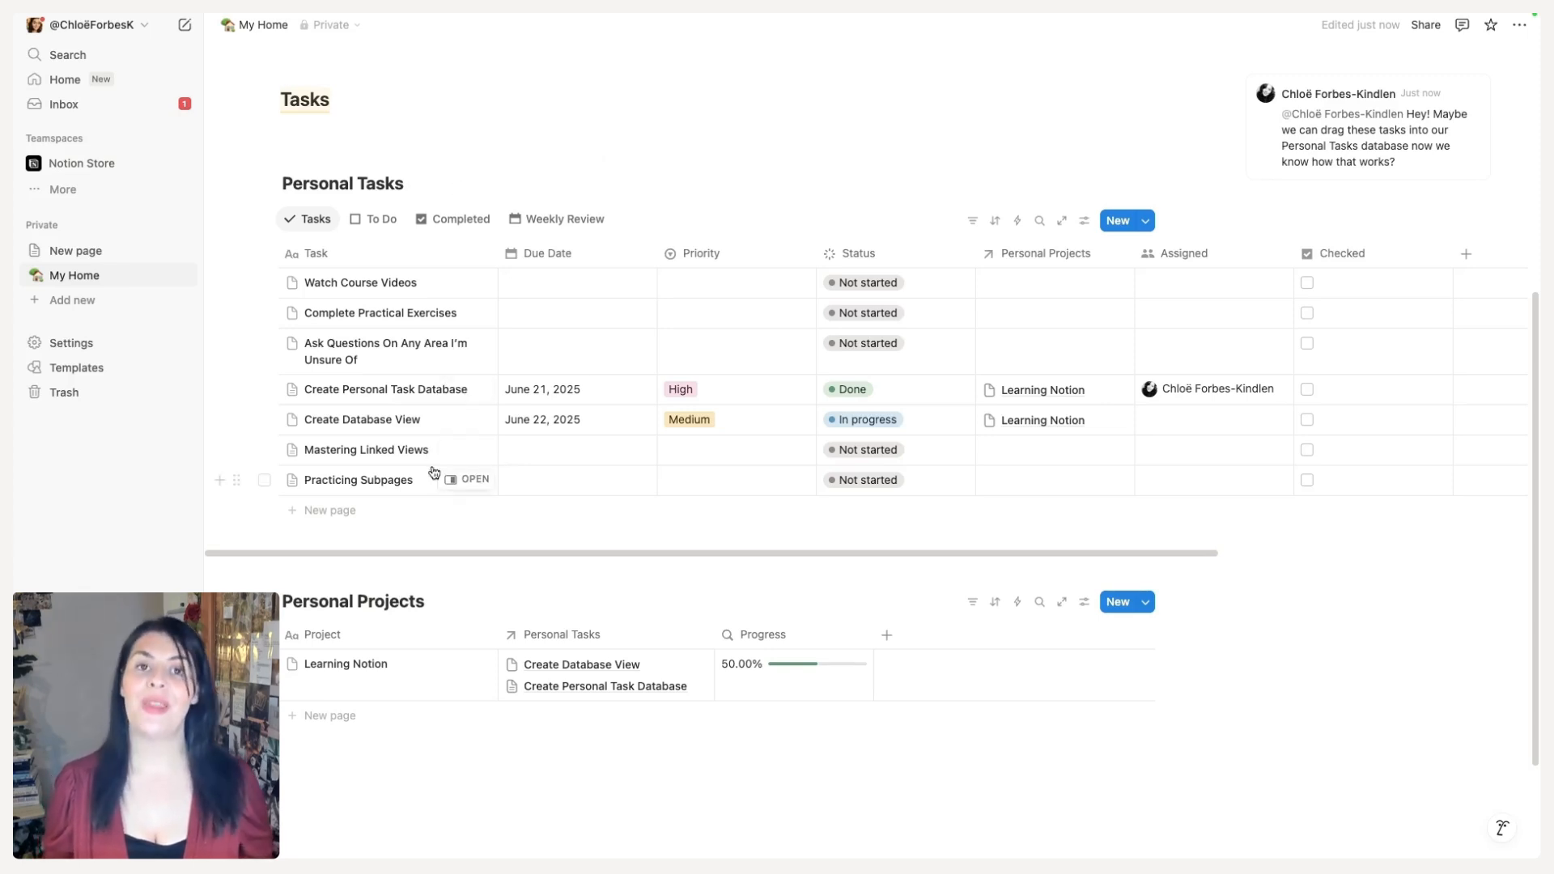
# Step: Remove the empty lines between the Tasks heading and Personal Tasks, and resolve the comment on the heading
pyautogui.click(323, 159)
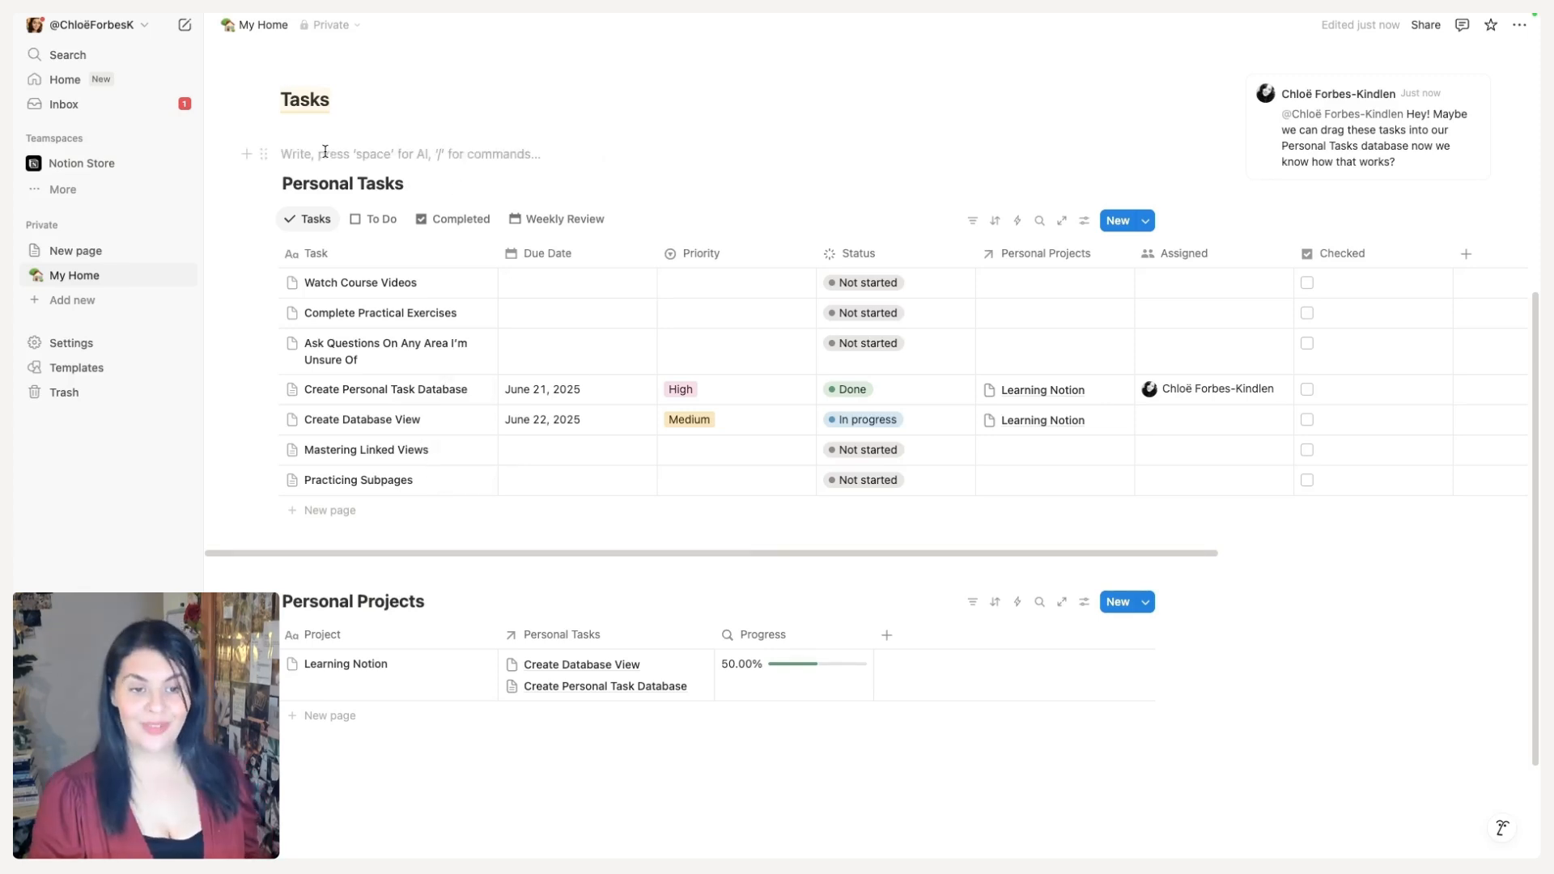
pyautogui.press('BackSpace')
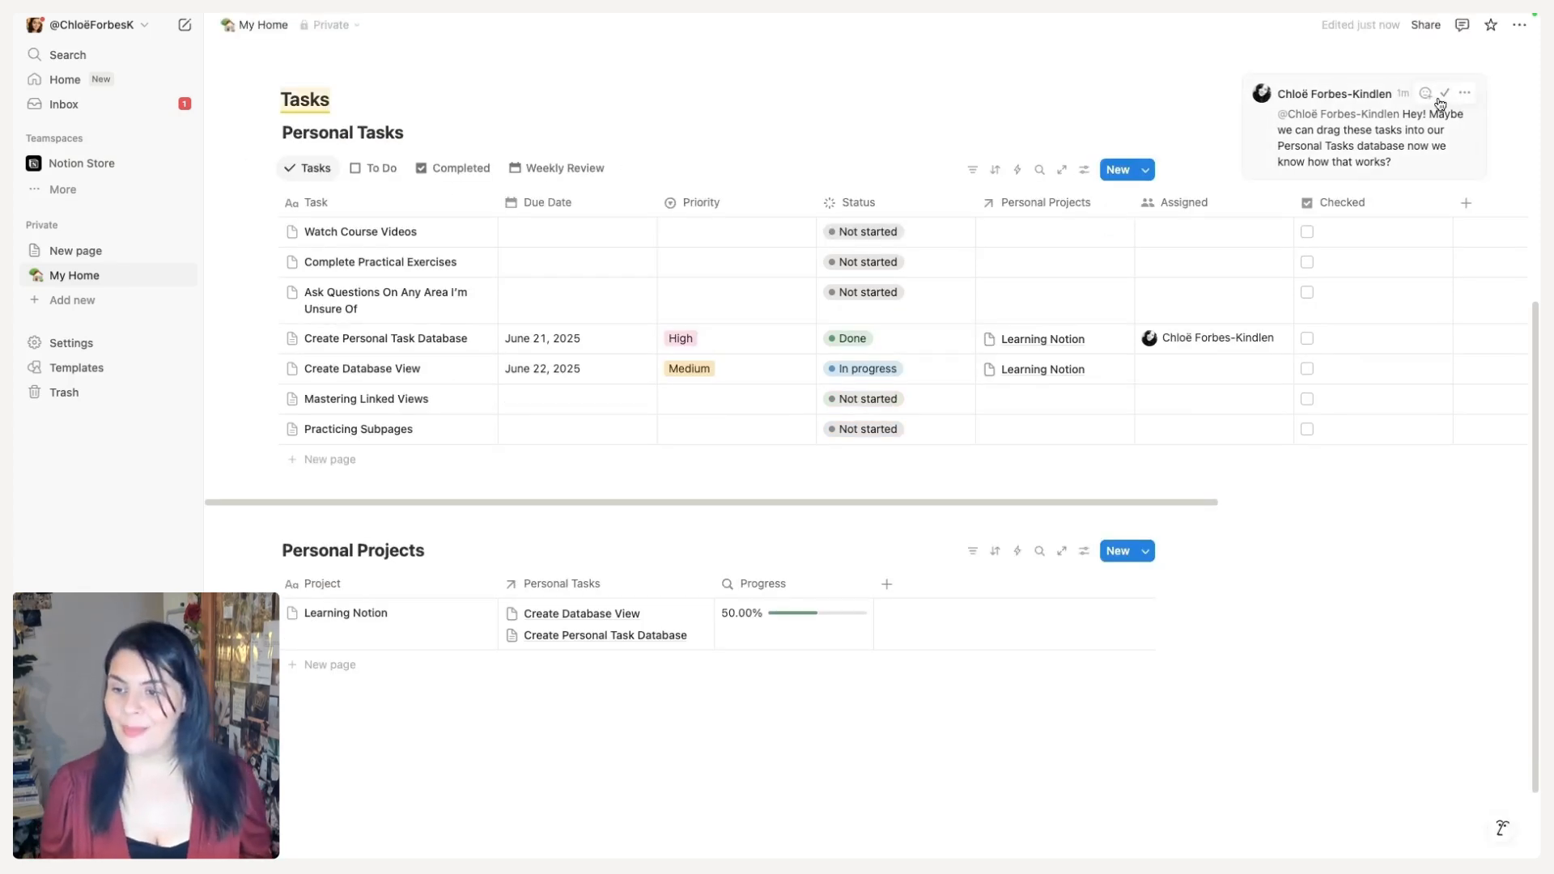
pyautogui.click(1448, 94)
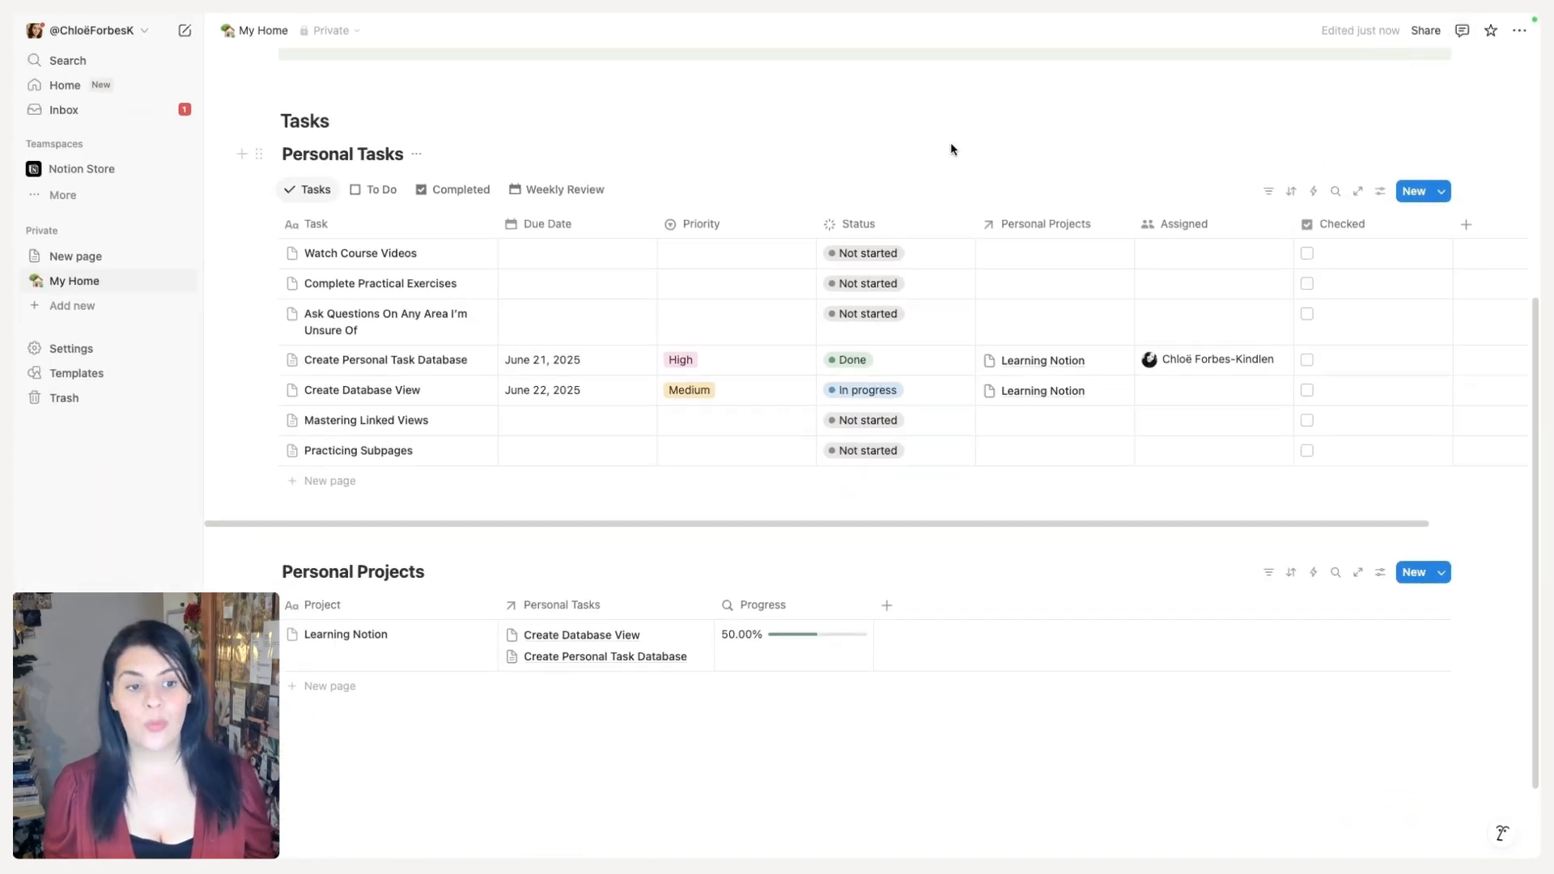
# Step: Open the Watch Course Videos task from Personal Tasks as a full page
pyautogui.scroll(2, 949, 180)
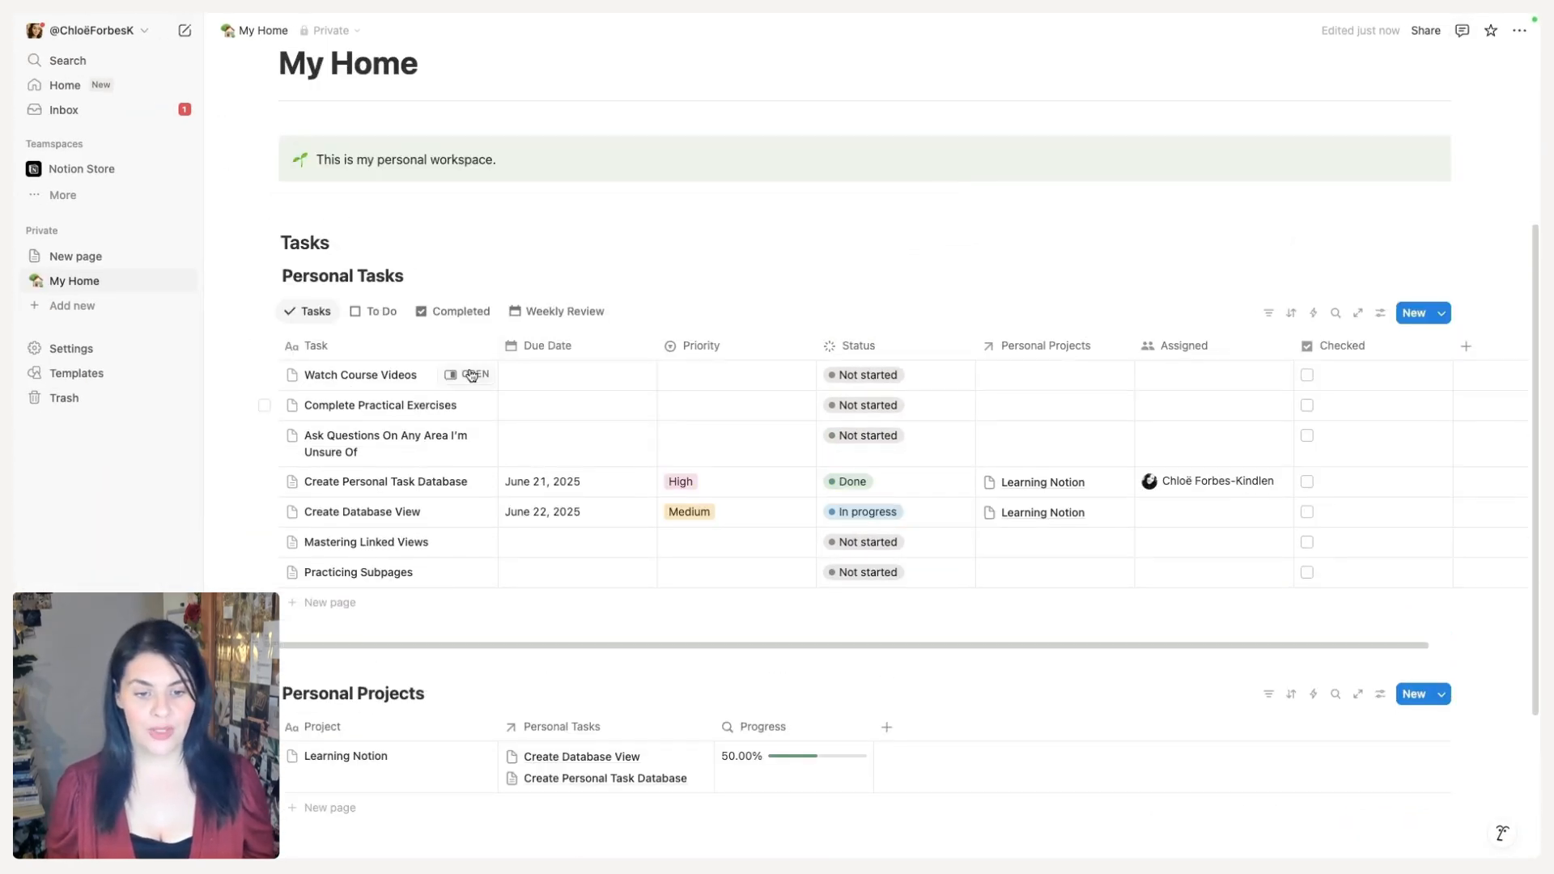
pyautogui.click(475, 376)
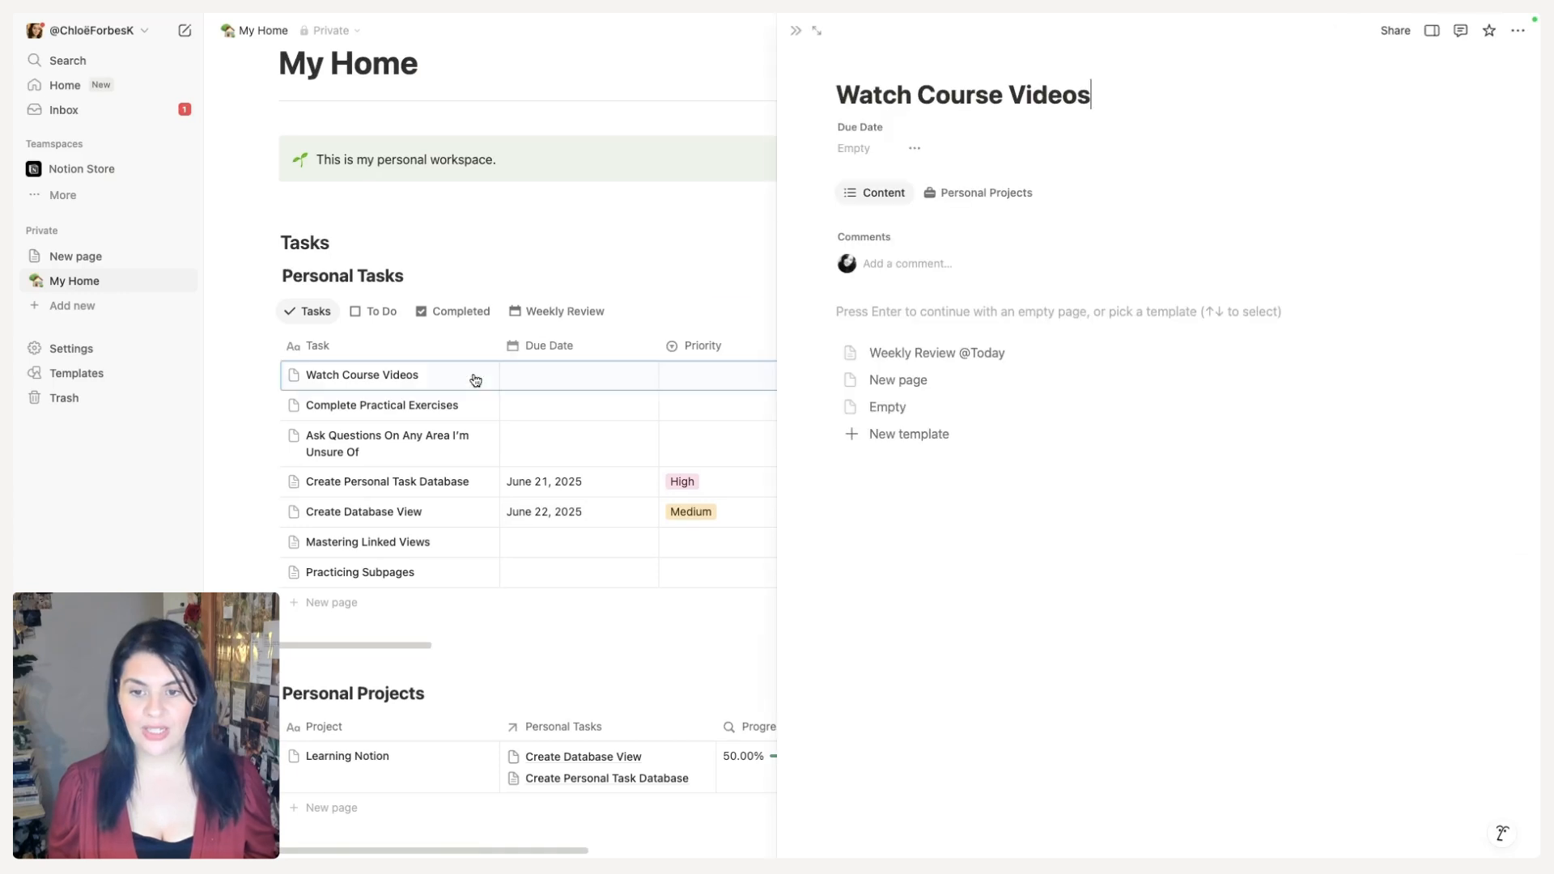
pyautogui.click(816, 33)
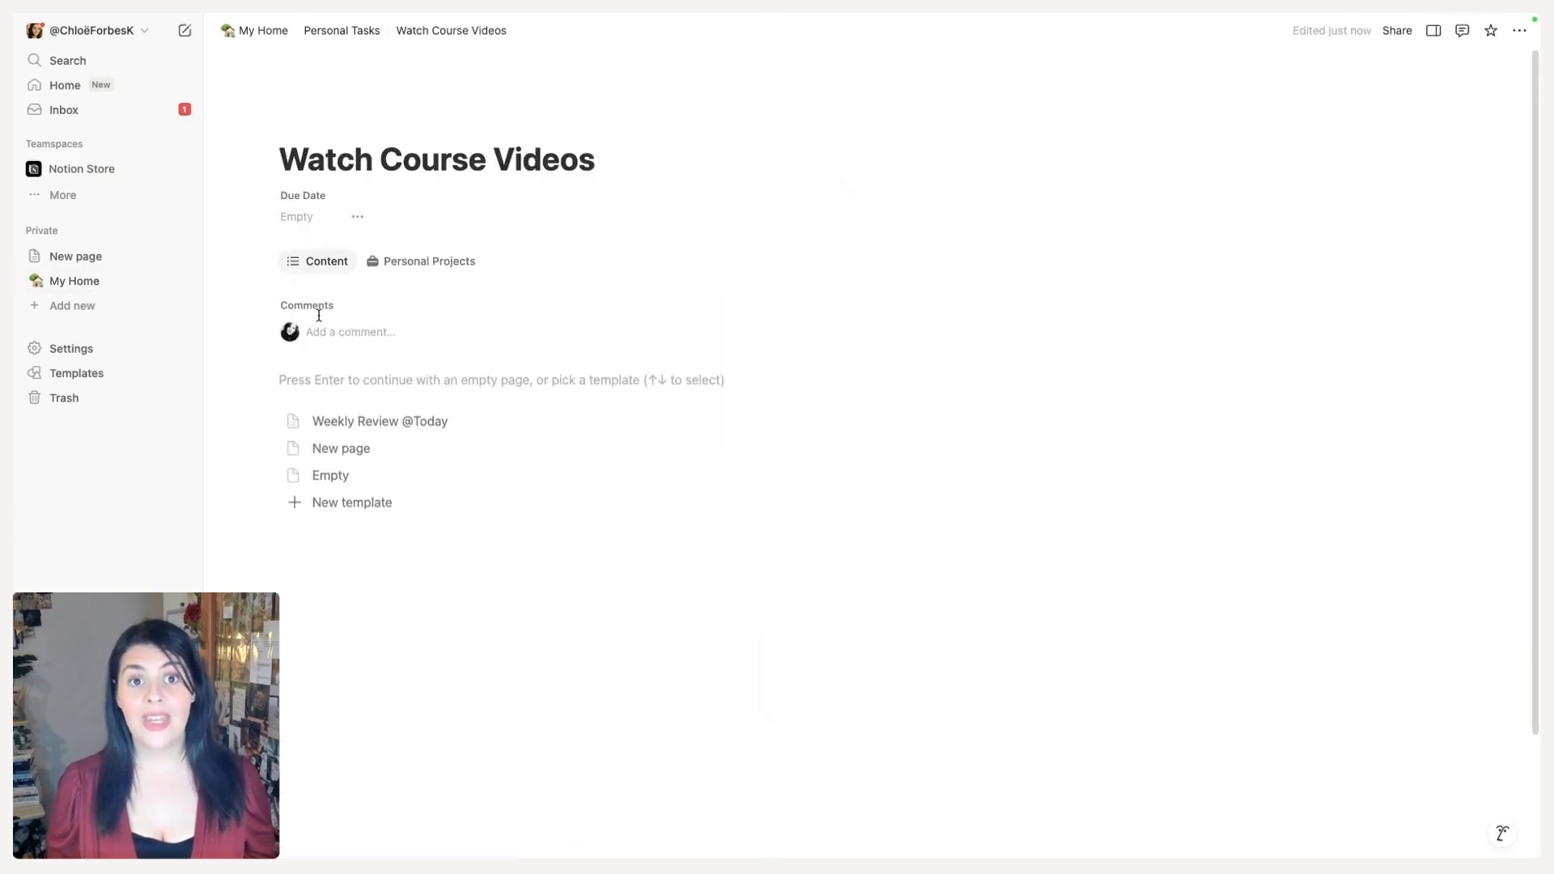
# Step: Post a page comment mentioning yourself with the text "Write our message here." and resolve it
pyautogui.click(329, 334)
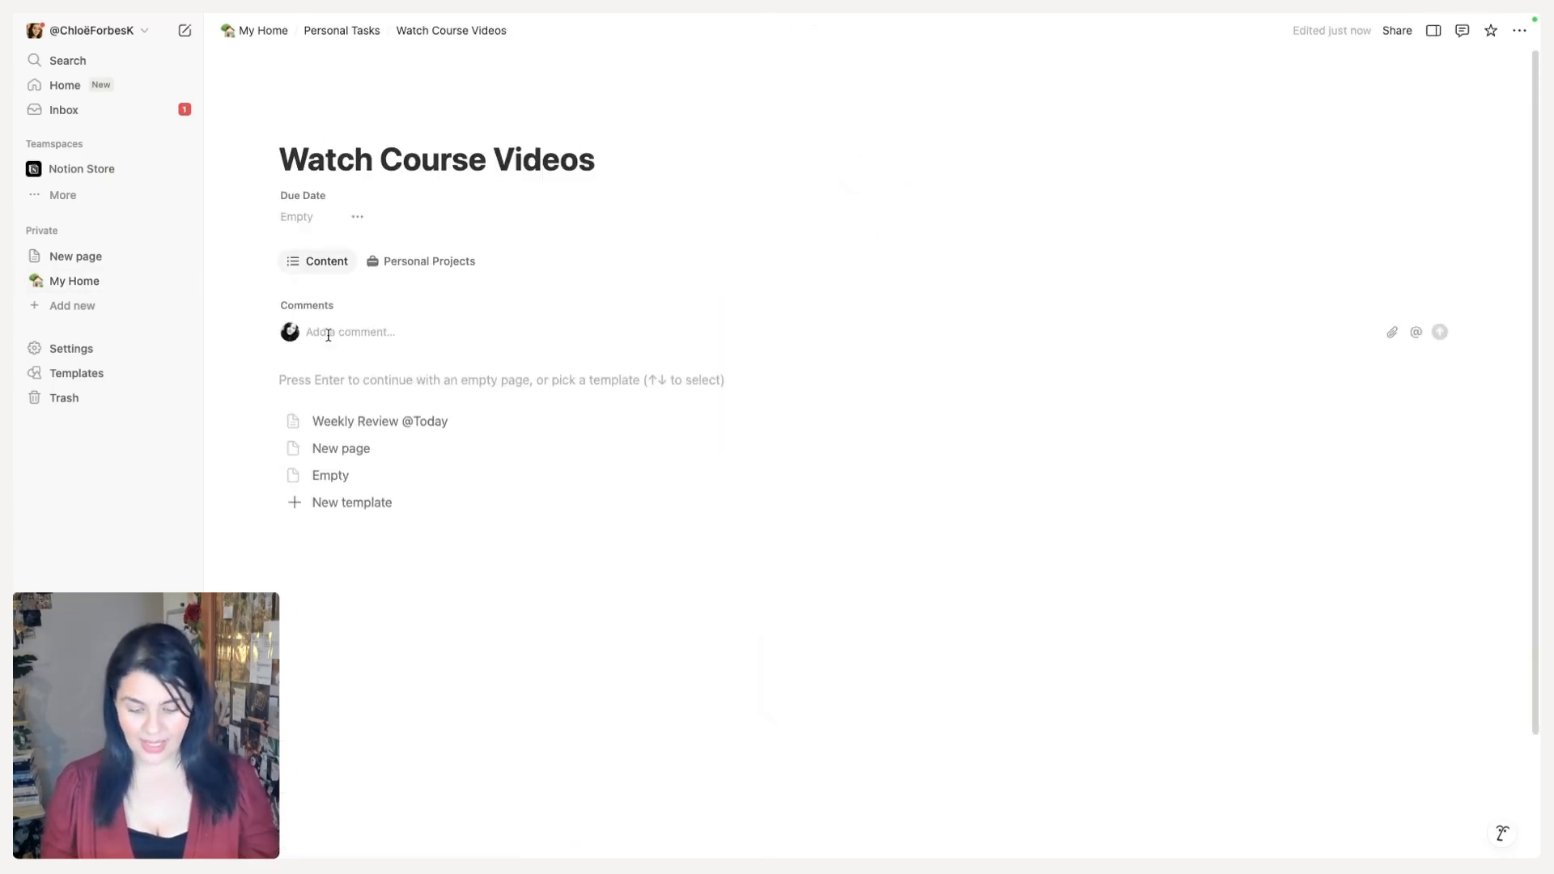
pyautogui.write('@')
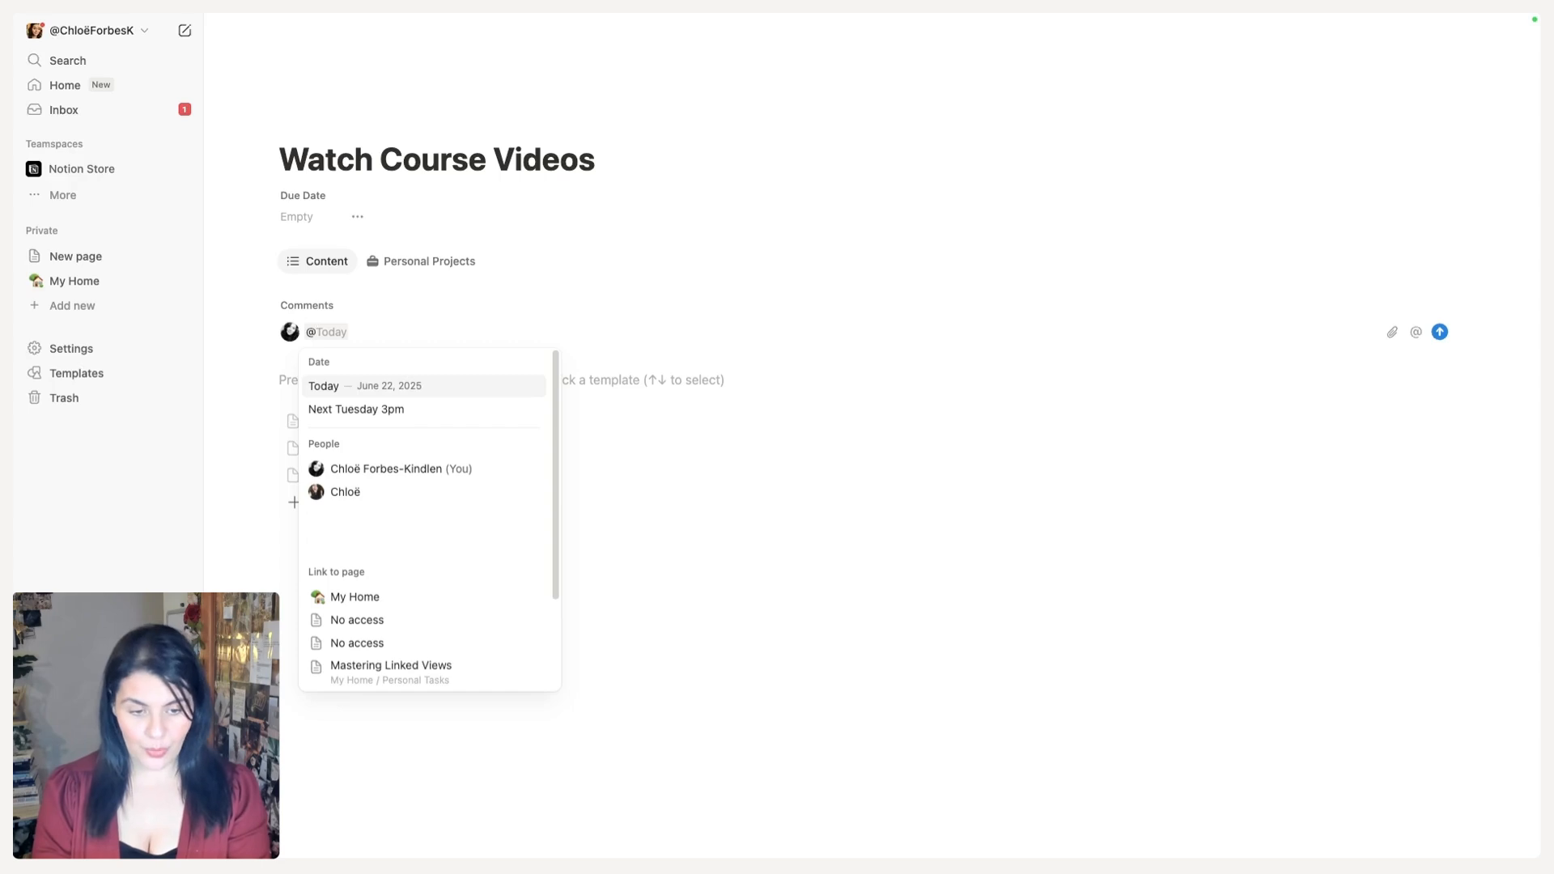
pyautogui.press('Down')
pyautogui.press('Down')
pyautogui.press('Return')
pyautogui.write('Write ')
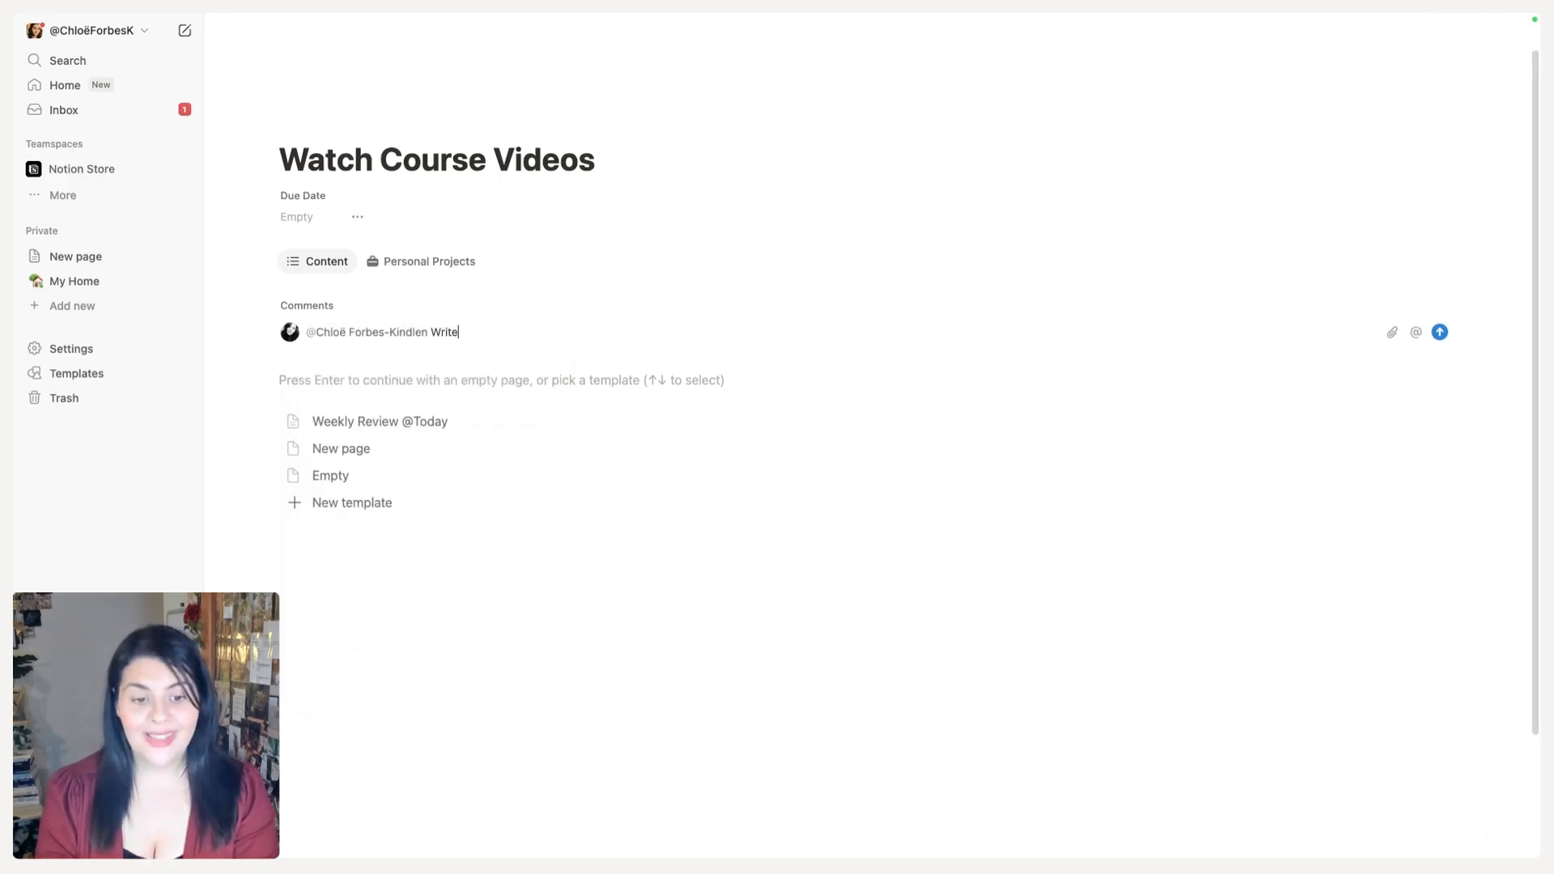
pyautogui.write('our message here.')
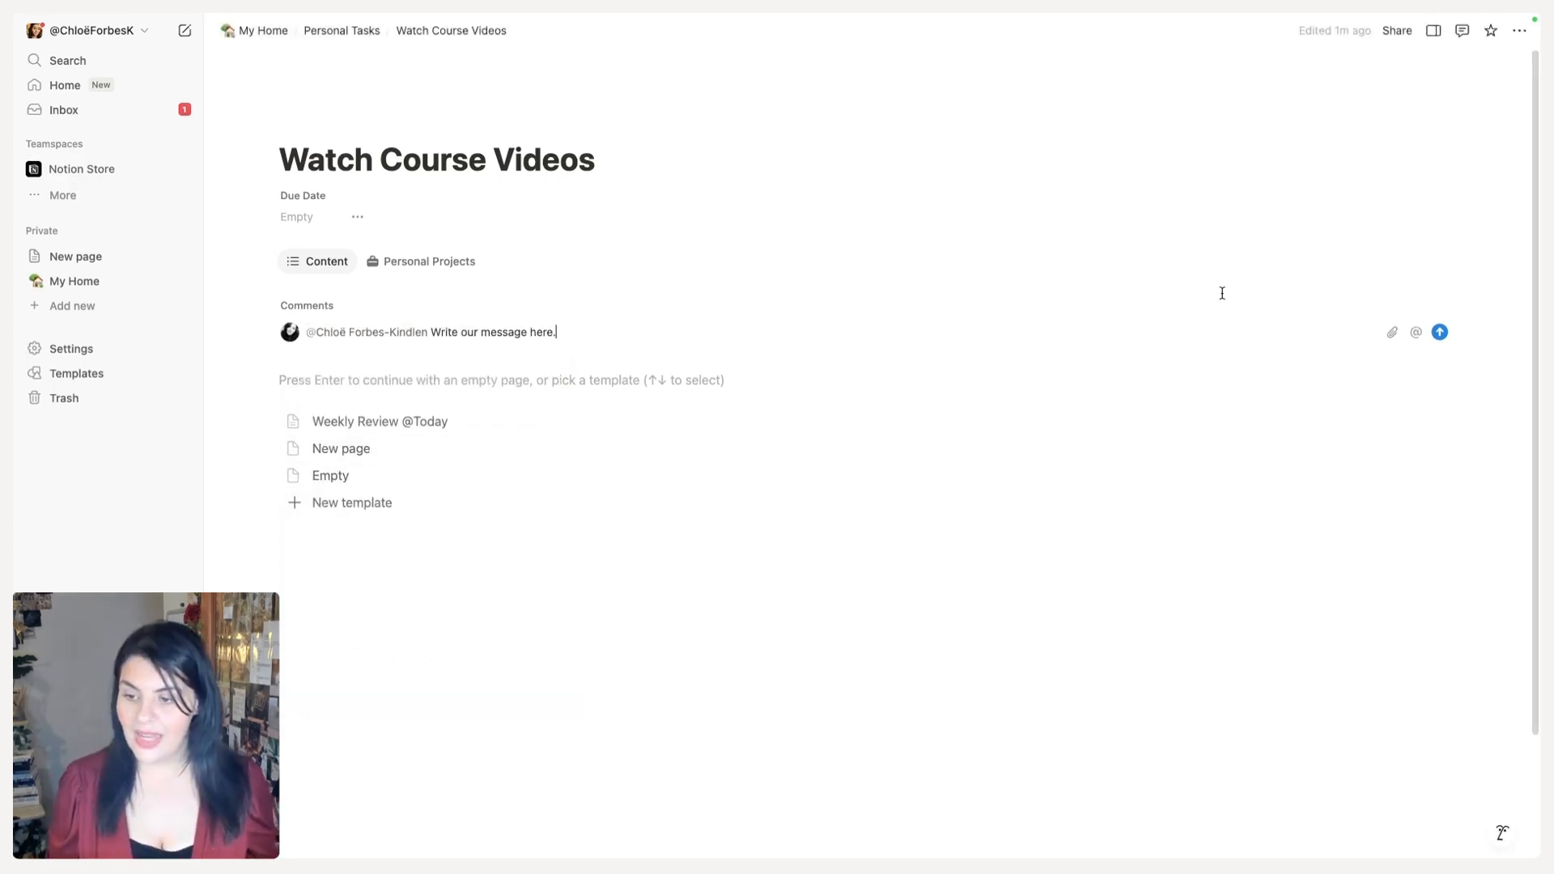
pyautogui.click(1441, 332)
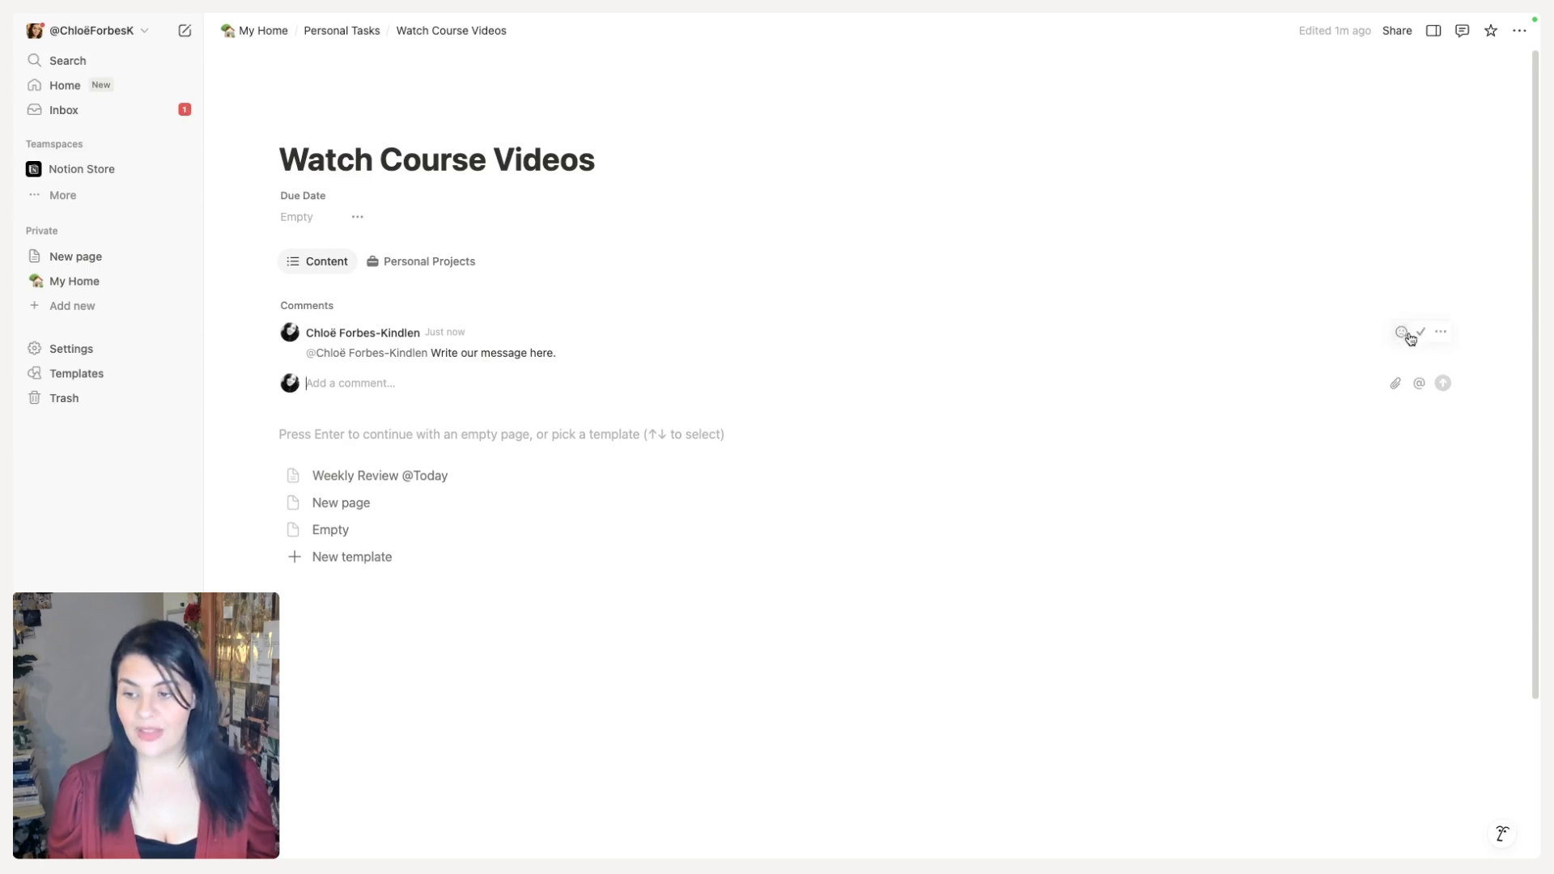
pyautogui.click(1422, 334)
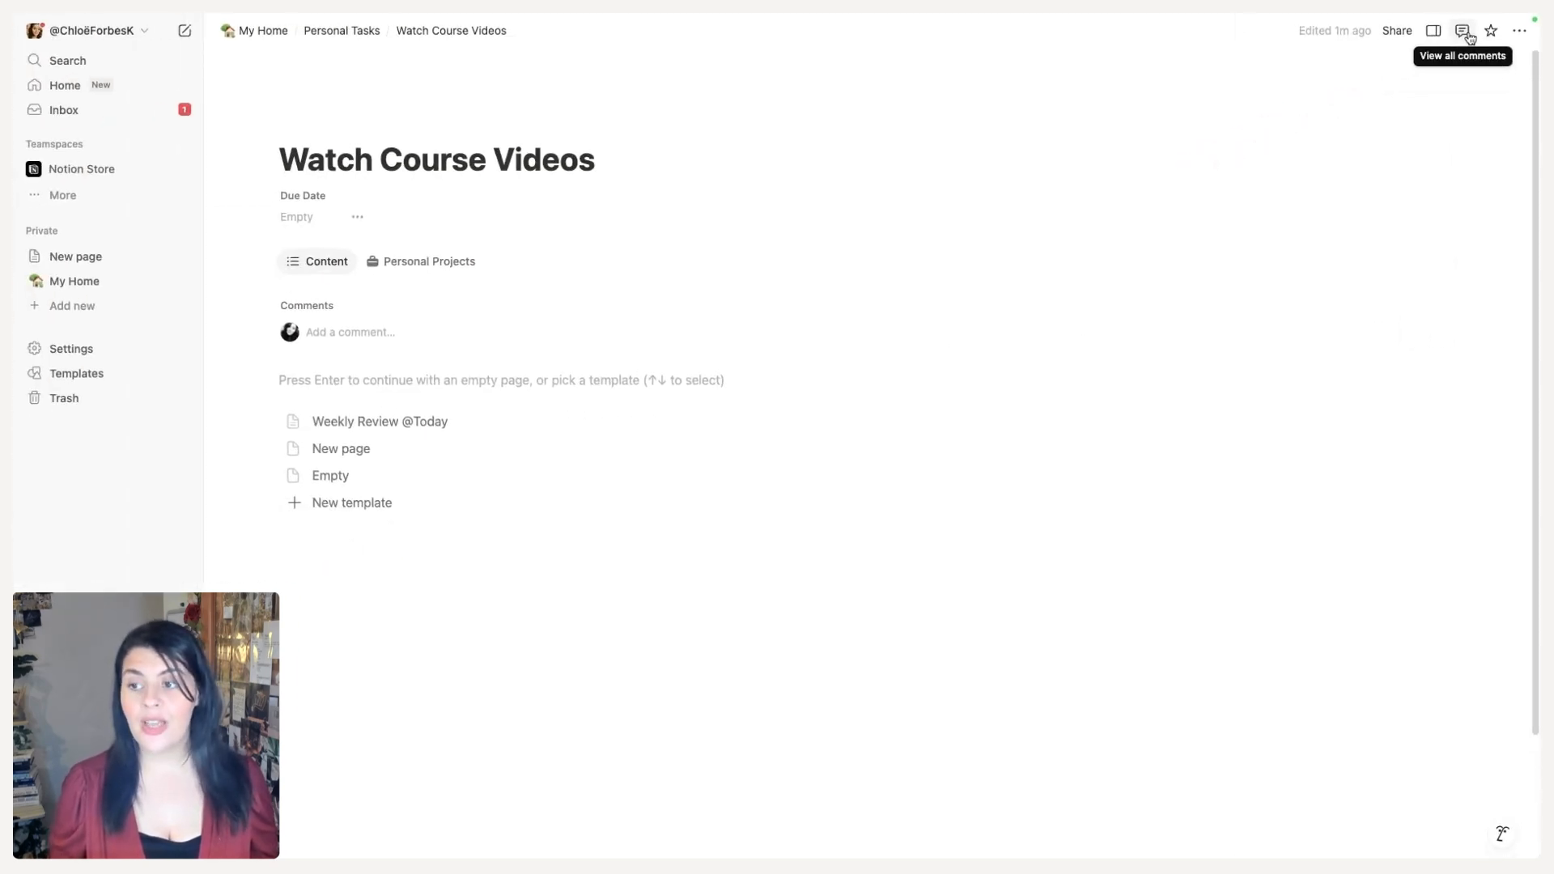
# Step: Check the page's comment notification options and view its comments filtered by Resolved status
pyautogui.click(1467, 34)
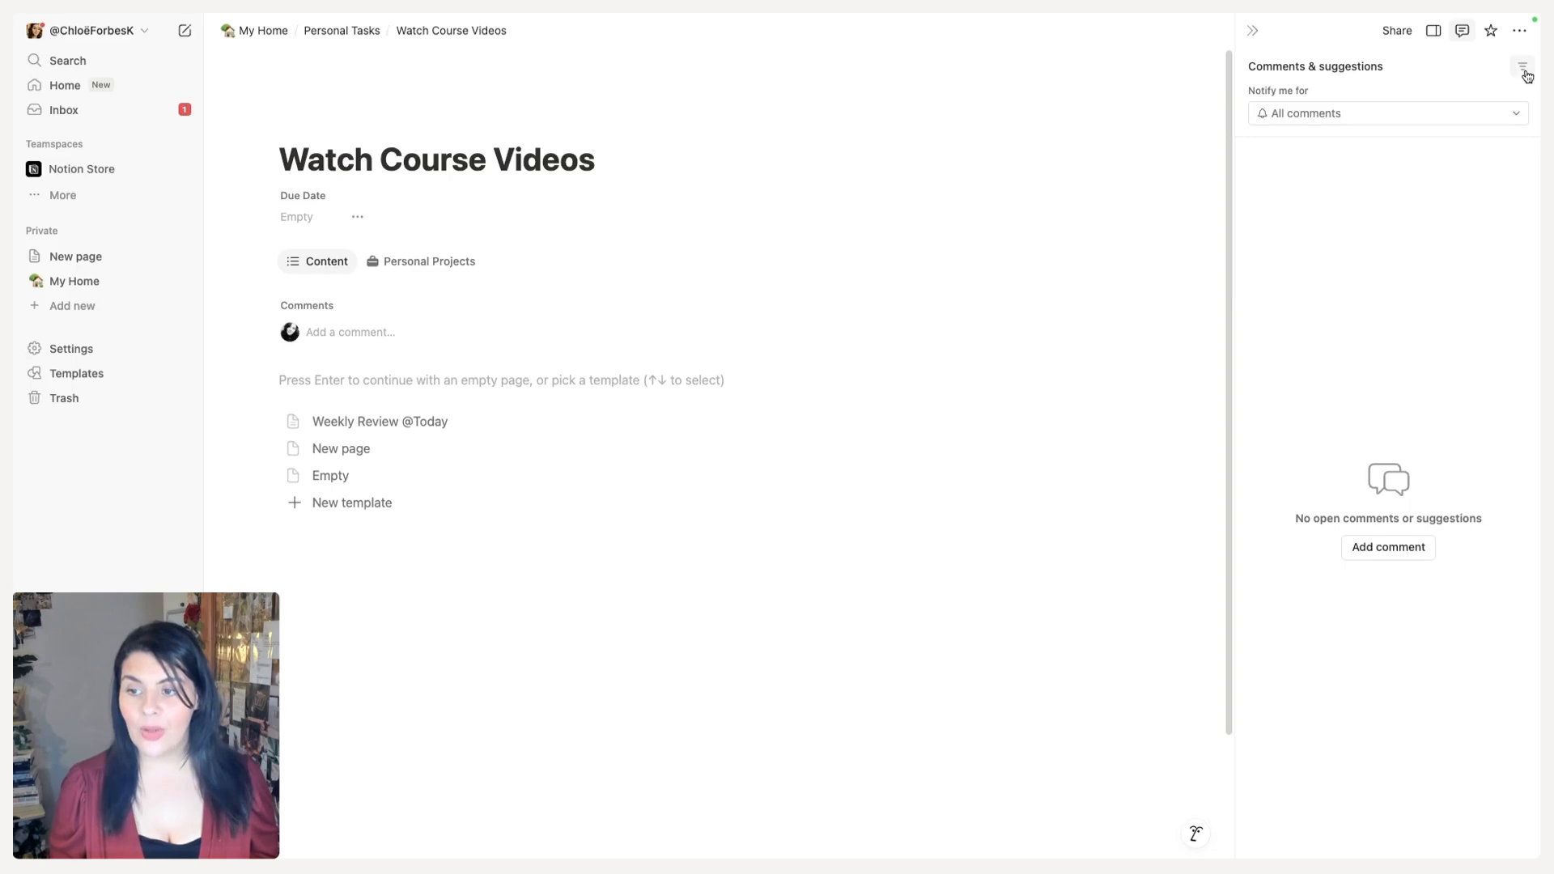
pyautogui.click(1519, 113)
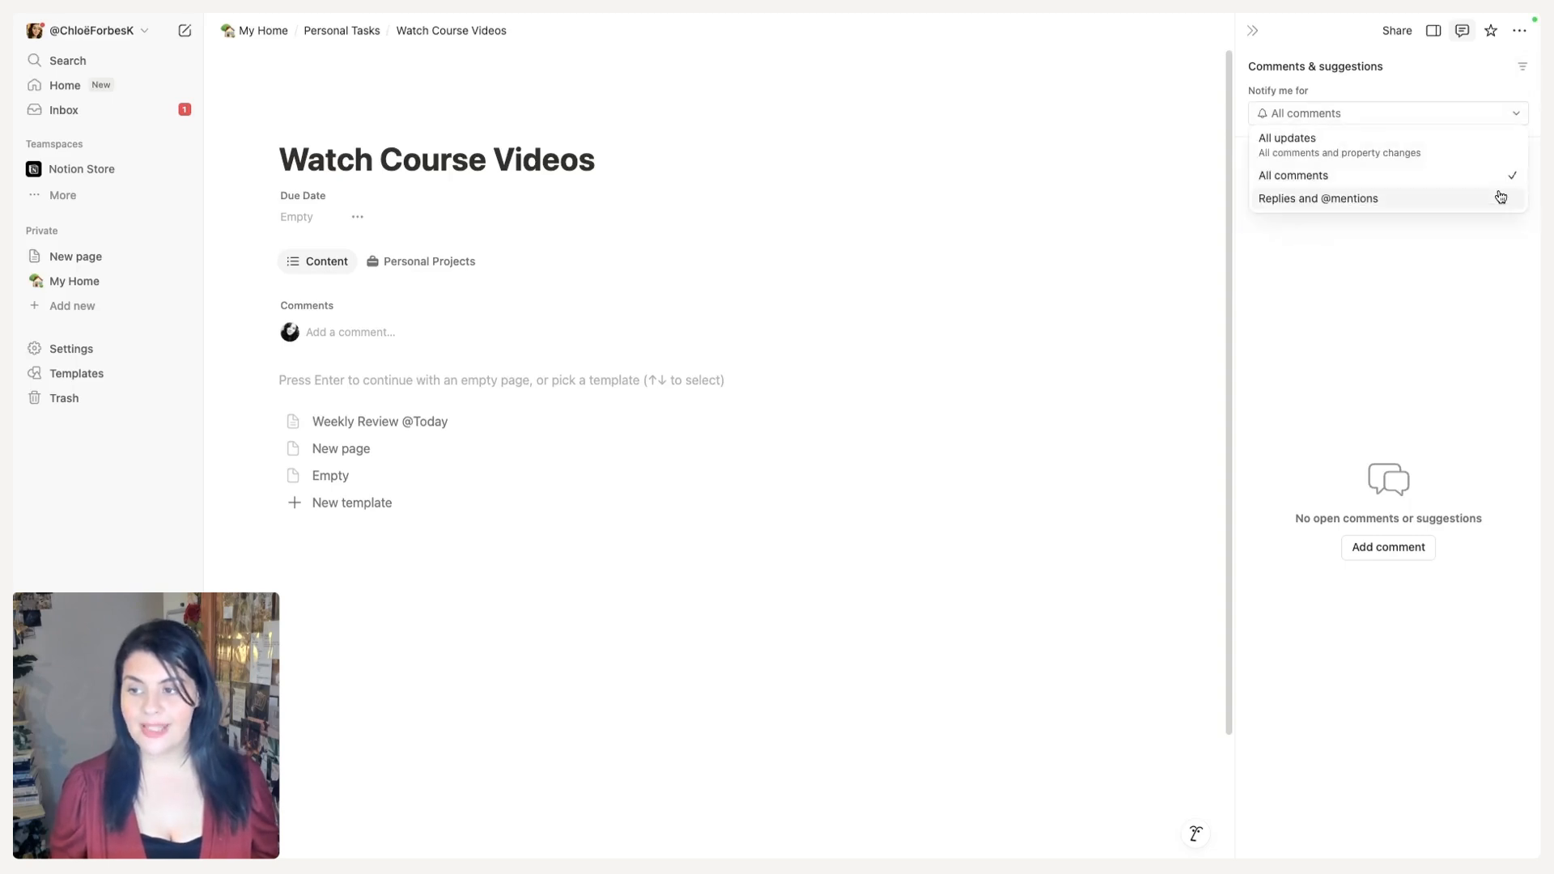
pyautogui.click(1522, 69)
pyautogui.click(1524, 71)
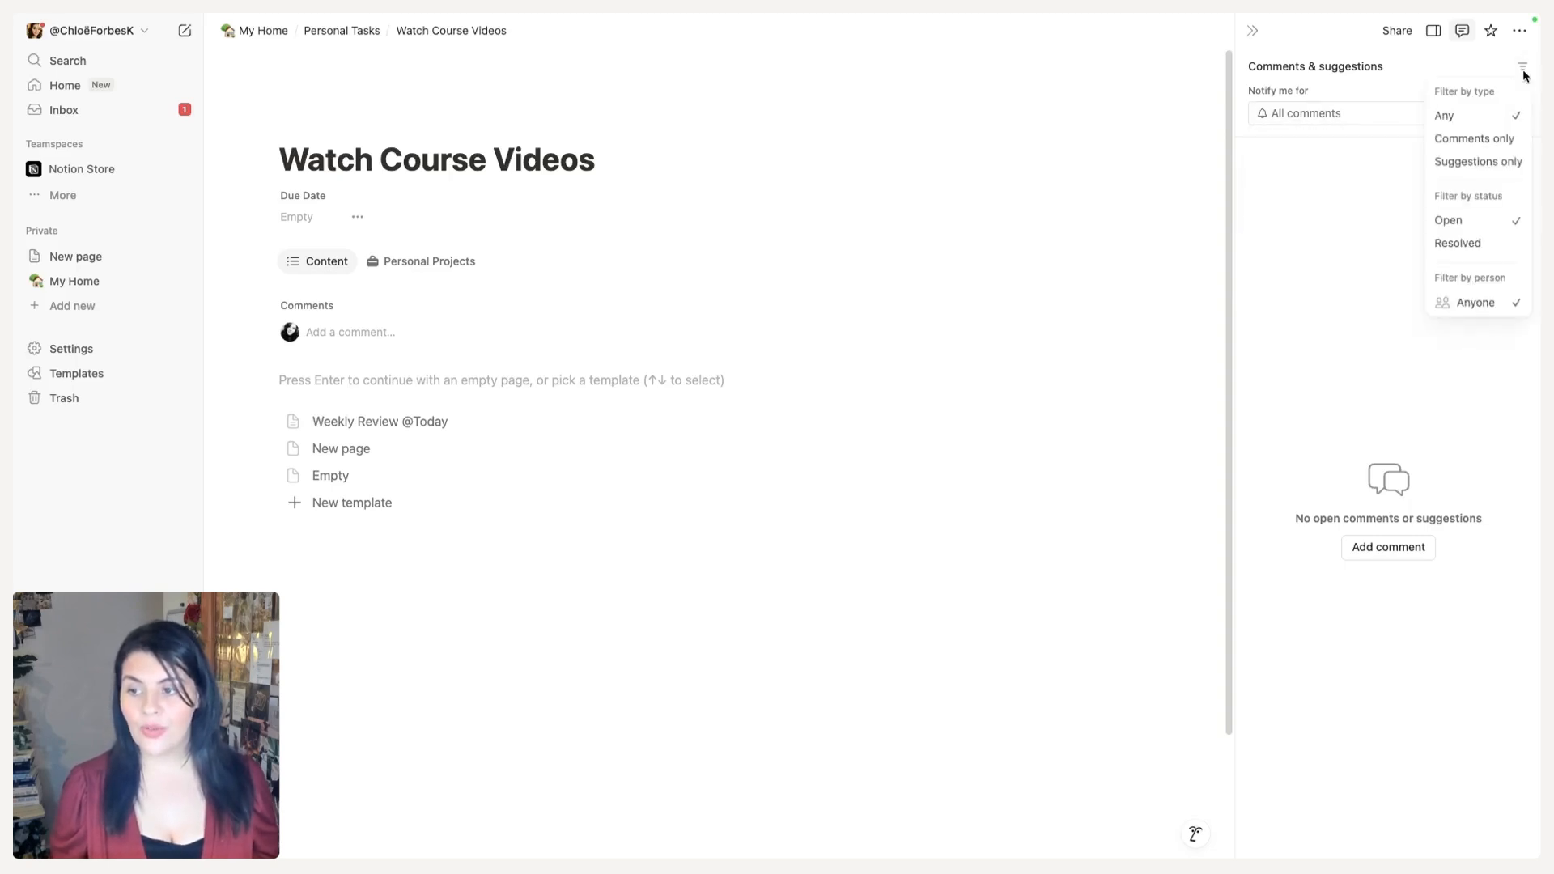
pyautogui.click(1479, 245)
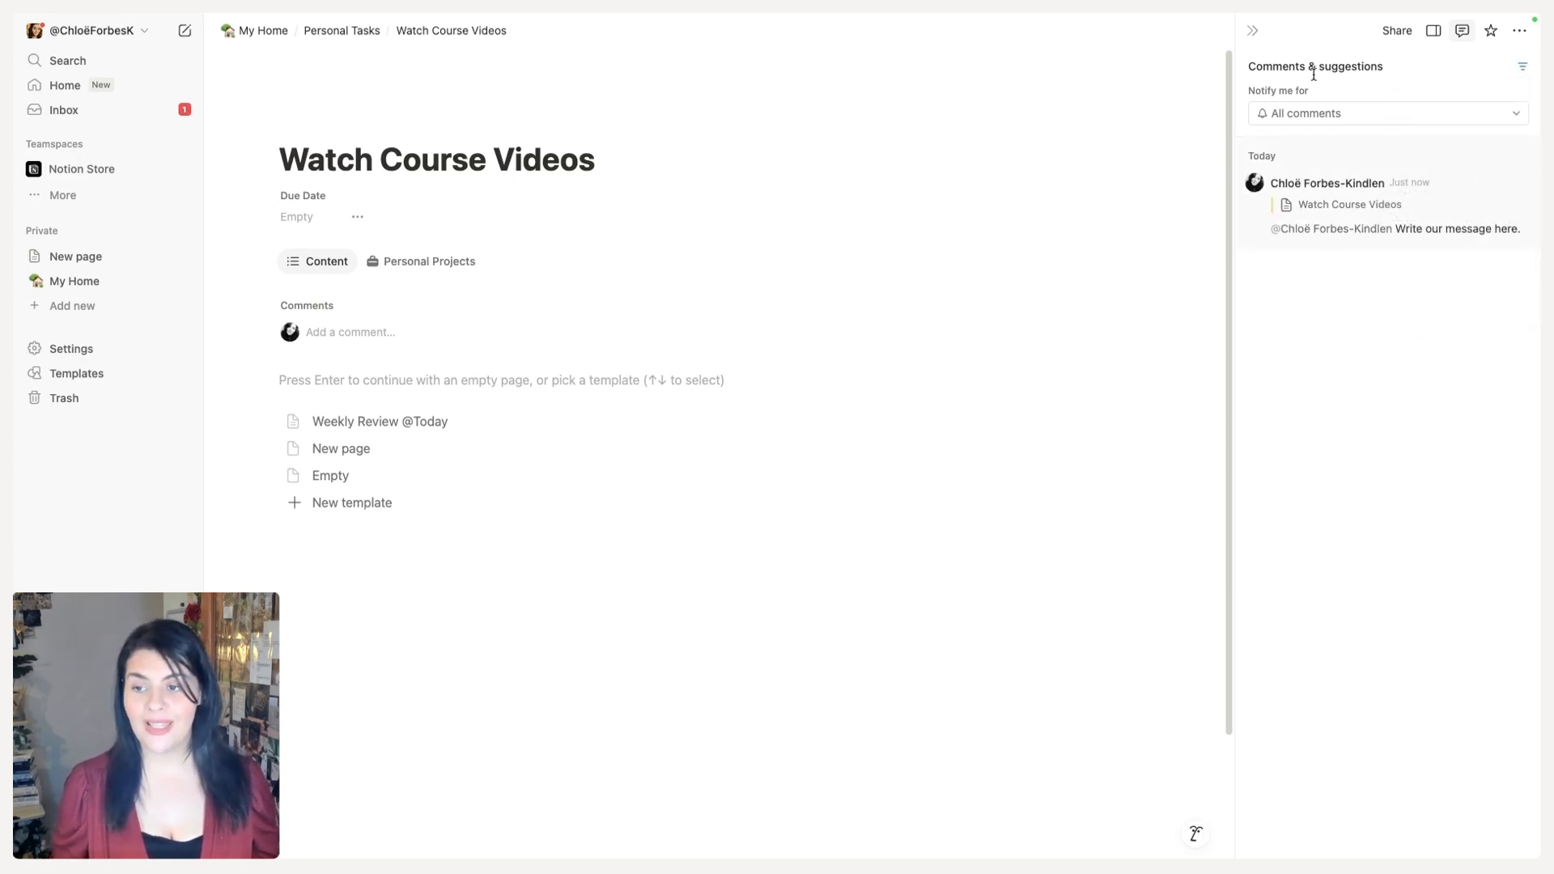
pyautogui.click(1253, 31)
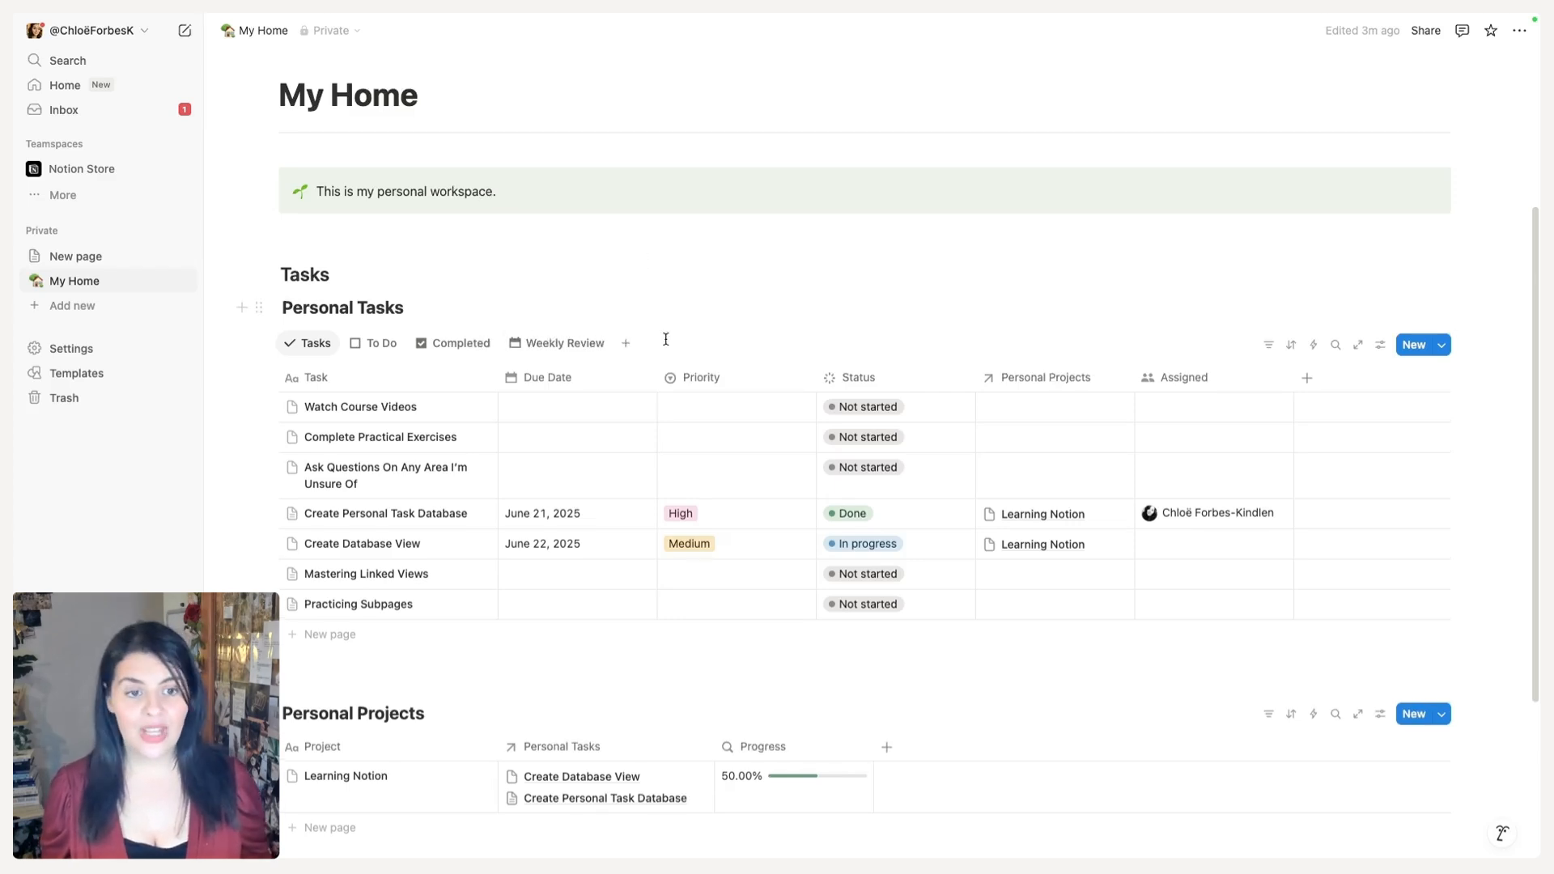
# Step: Insert an extra empty line on the My Home page between the workspace callout and the Tasks heading
pyautogui.scroll(1, 665, 339)
pyautogui.click(370, 314)
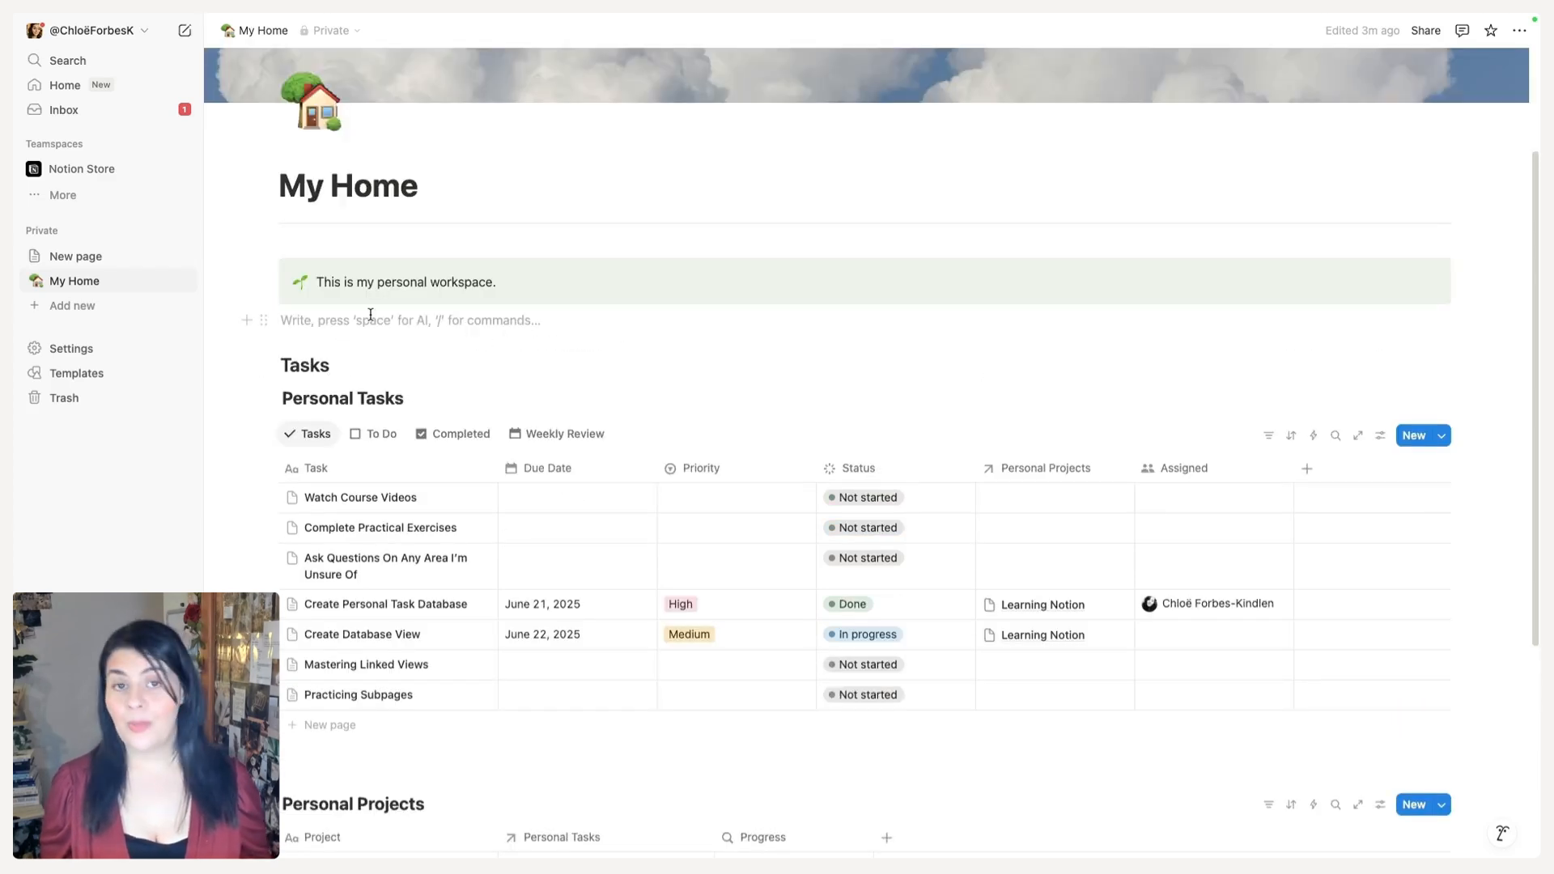
pyautogui.press('Return')
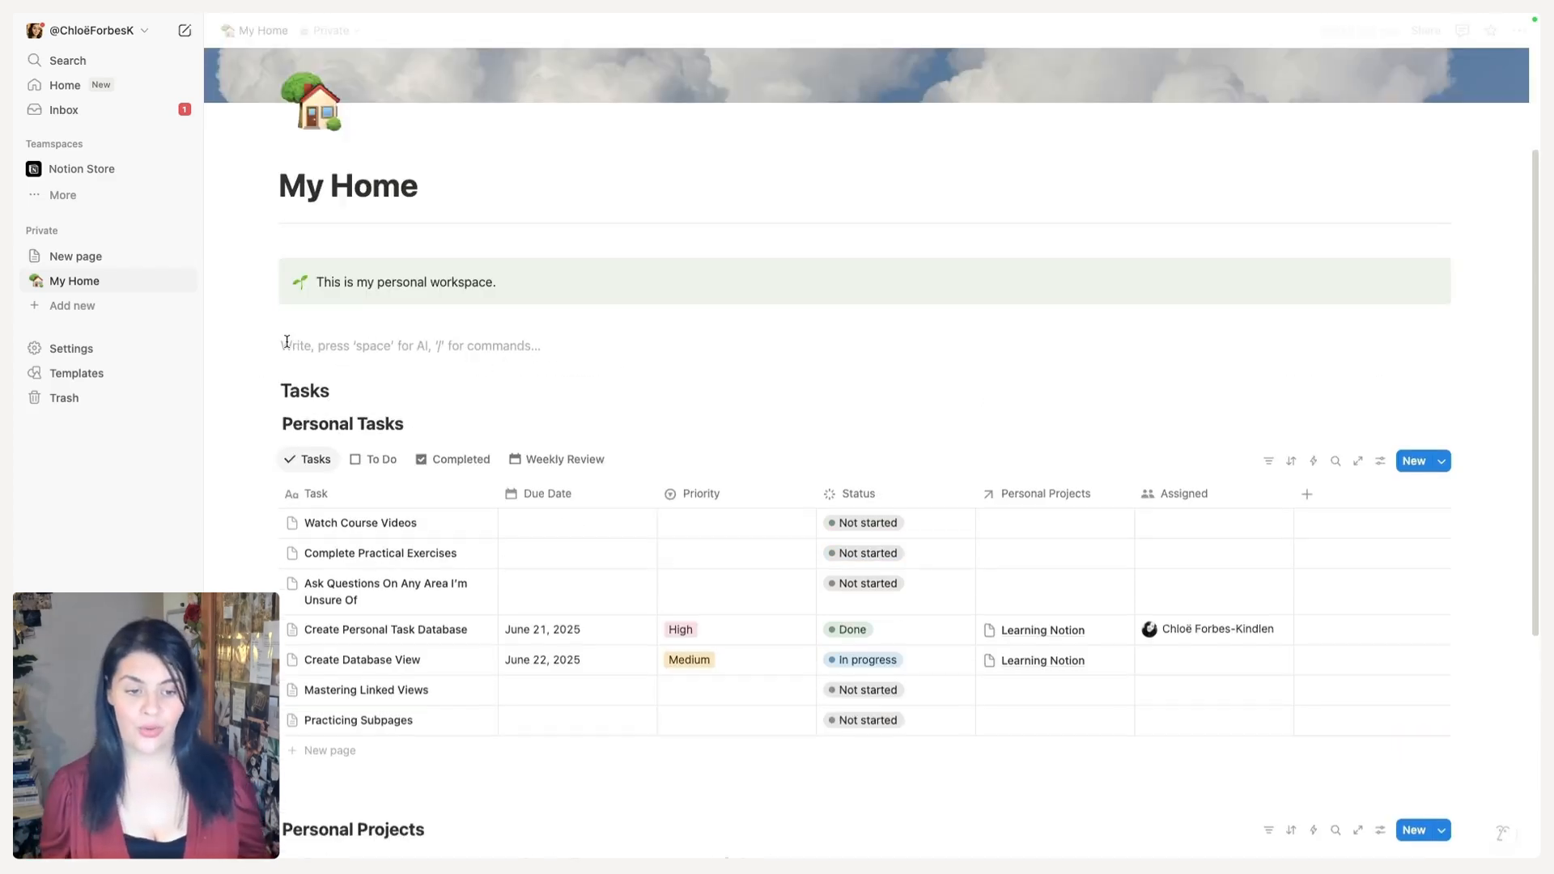
# Step: Below the workspace callout, mention yourself with the text "Adding a comment", and comment on the Tasks heading with a self-mention and "Add a comment"
pyautogui.doubleClick(301, 391)
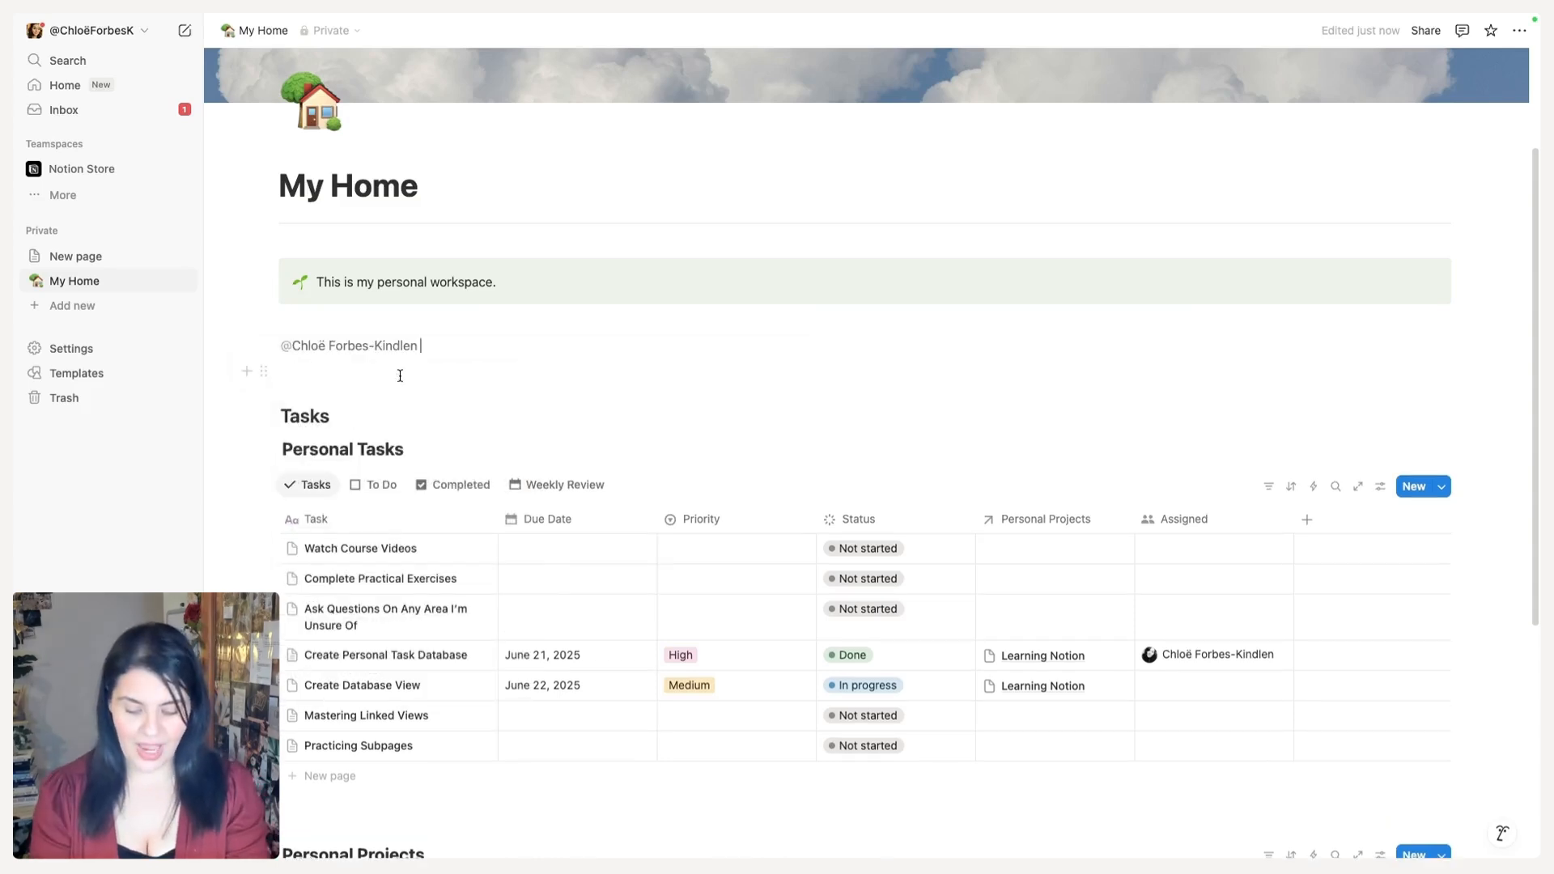
pyautogui.write('Adding a comment')
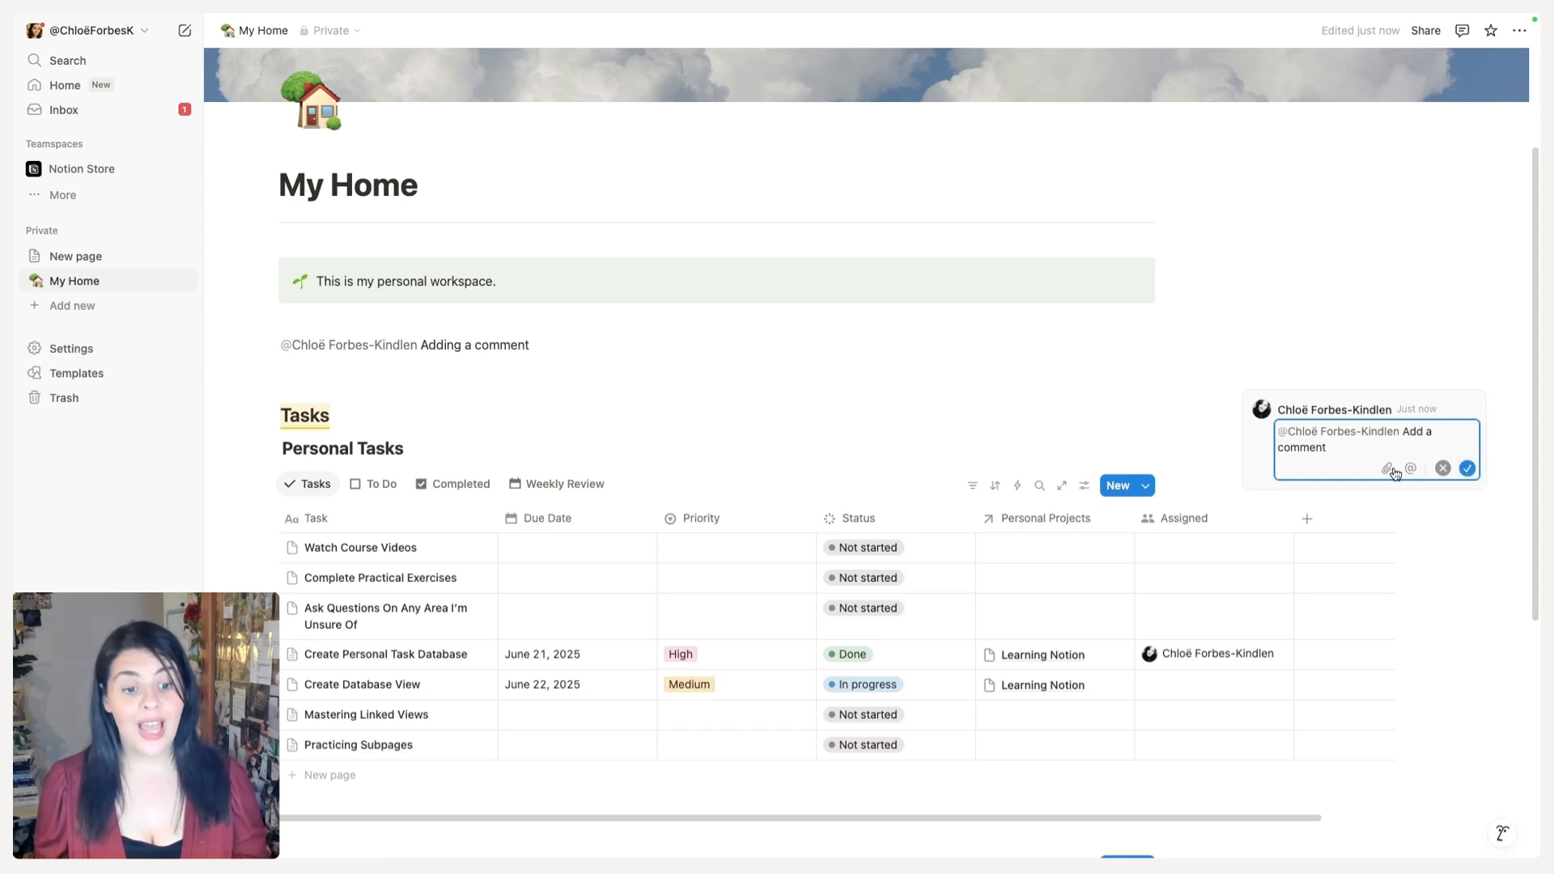
pyautogui.click(1467, 468)
# Step: Open the Watch Course Videos task in side peek, post a comment mentioning yourself with "Leave yourself a comment", and resolve it
pyautogui.scroll(-1, 493, 507)
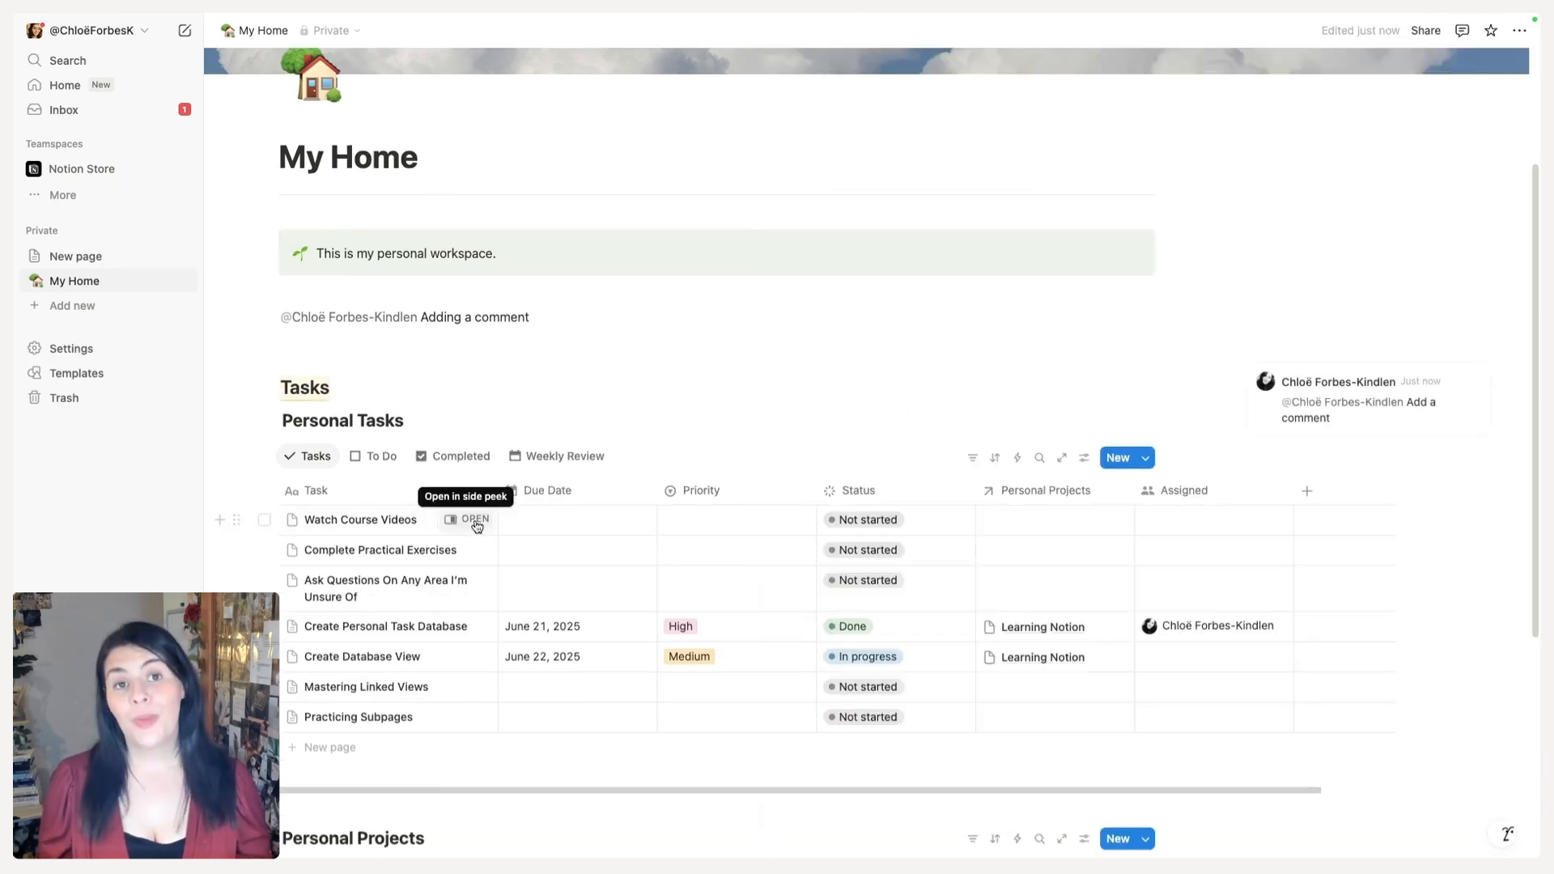
pyautogui.click(476, 520)
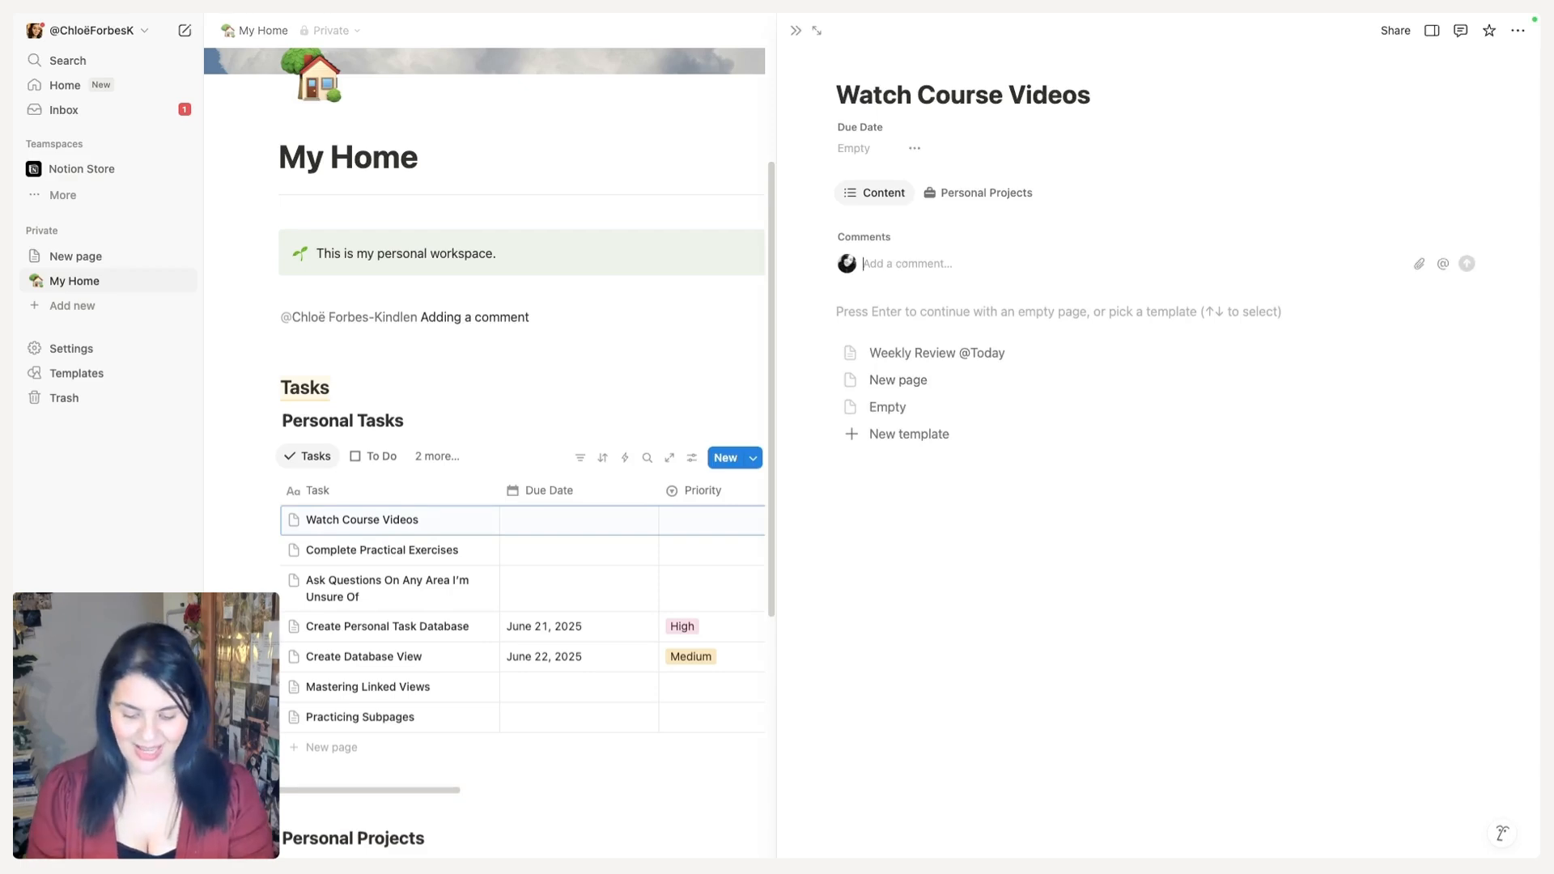
pyautogui.press('Return')
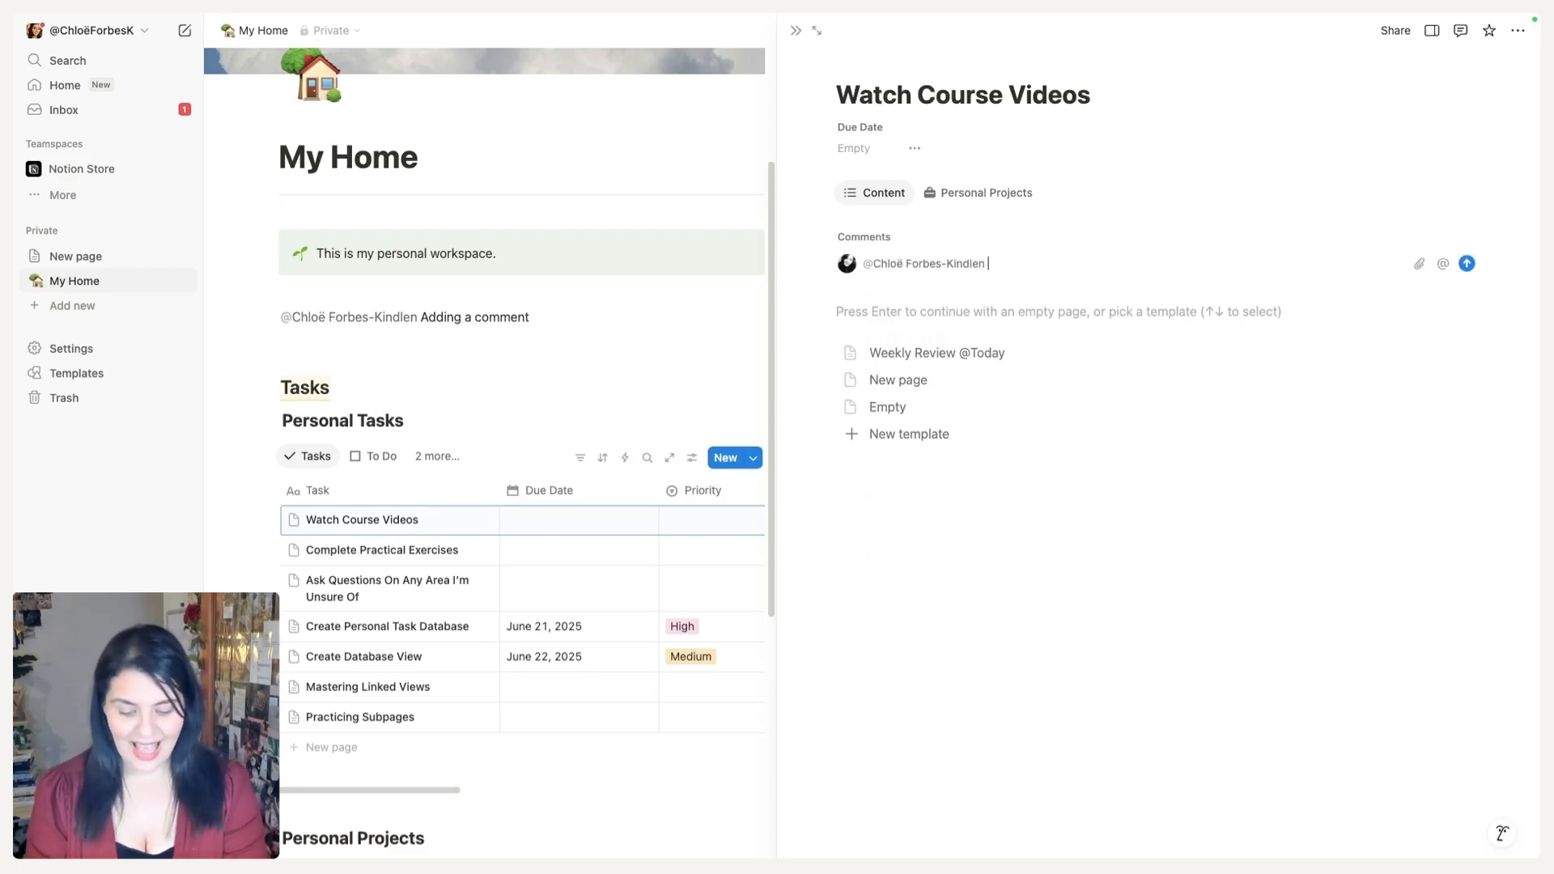
pyautogui.write('Leave yo')
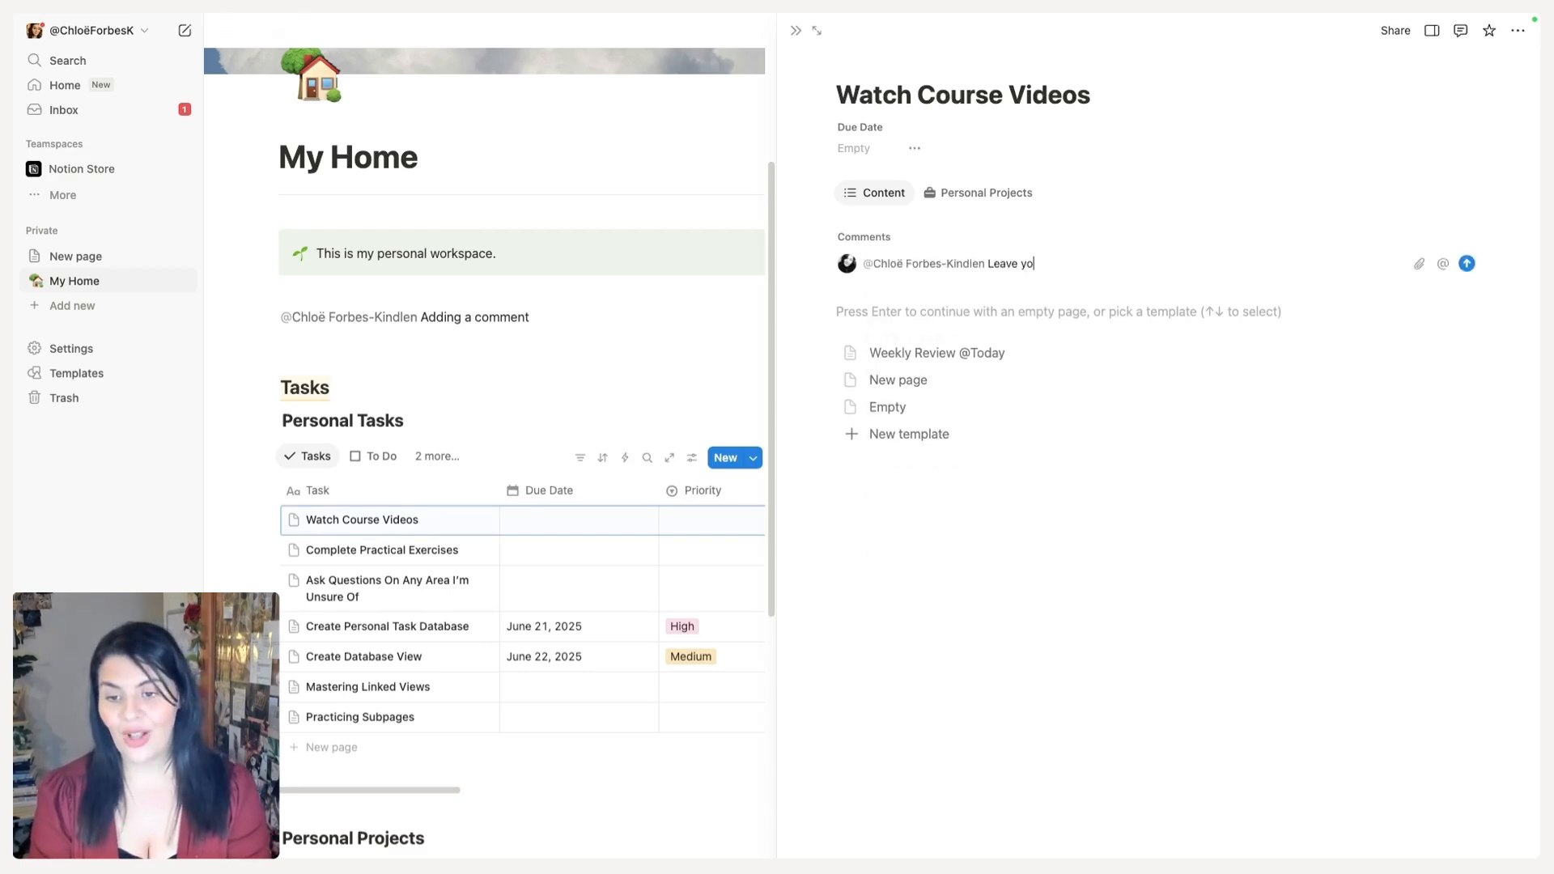
pyautogui.write('urself a comment')
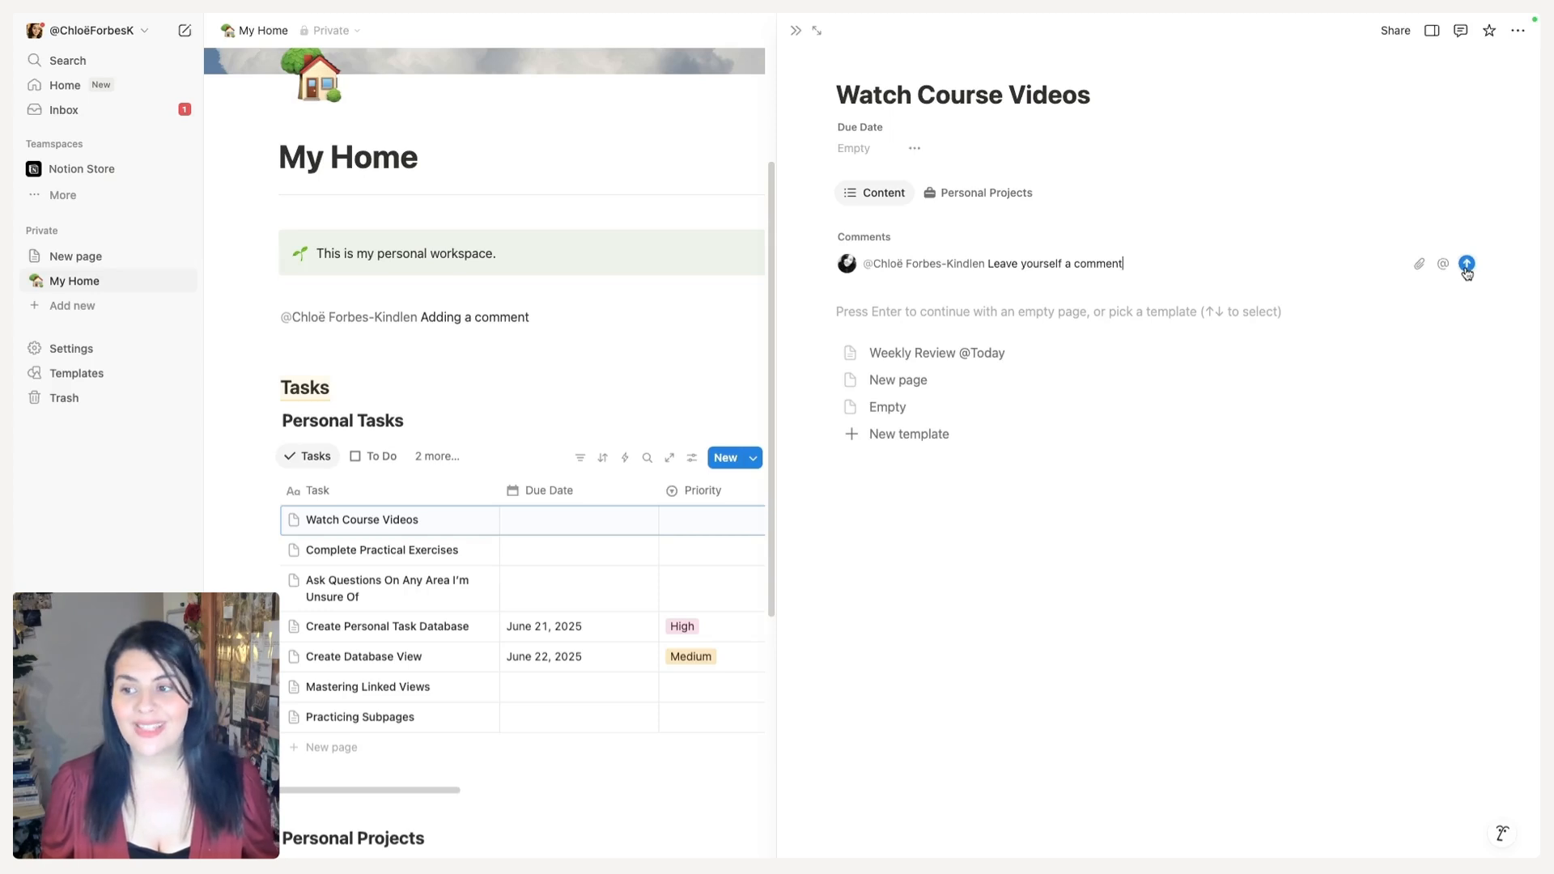
pyautogui.click(1467, 264)
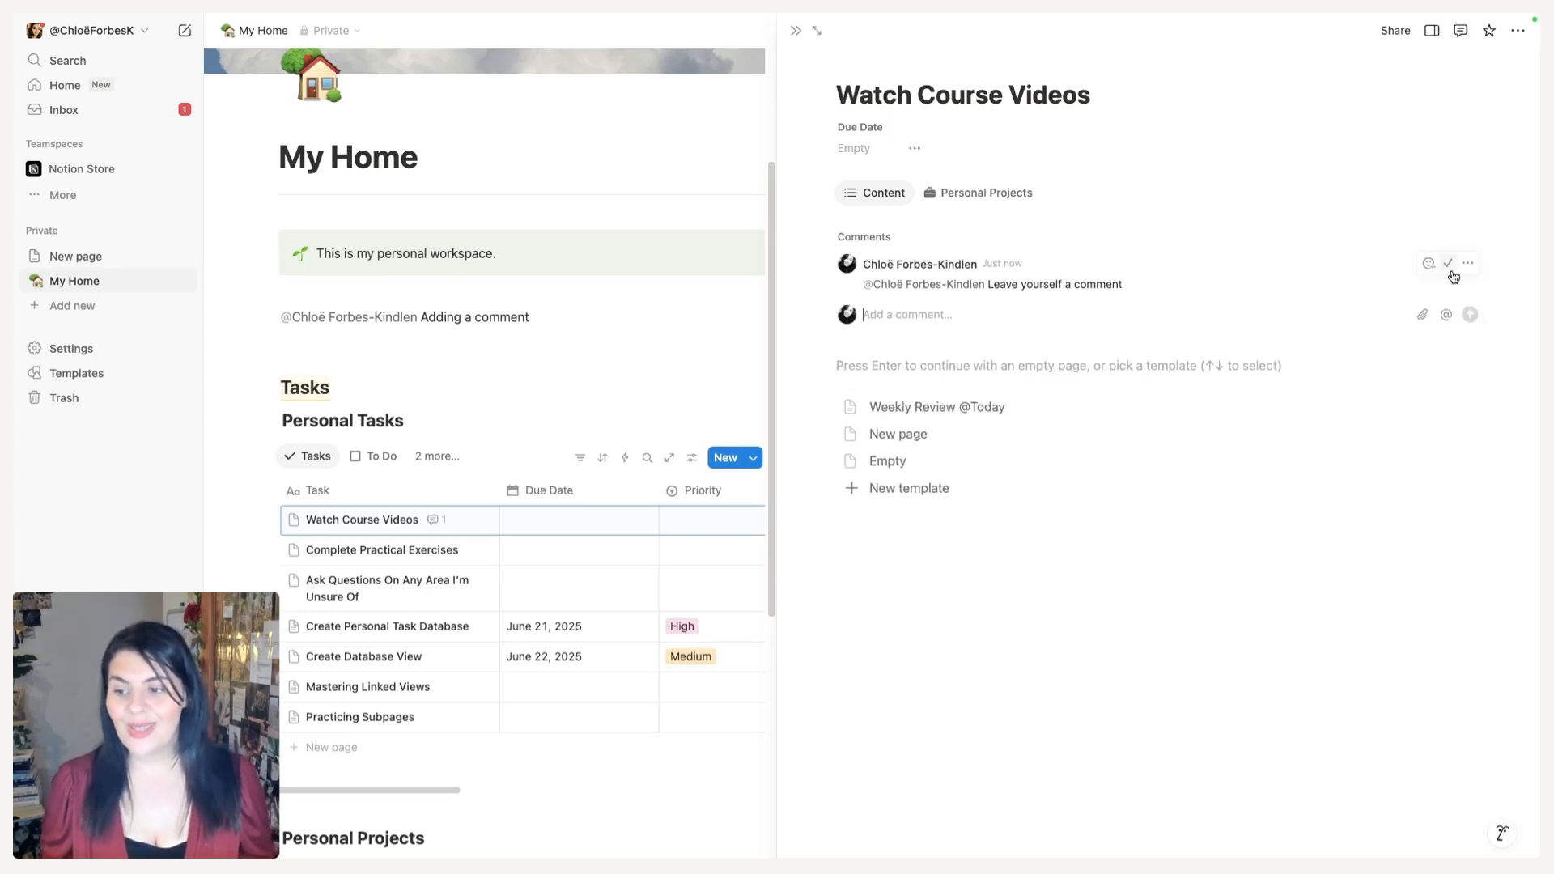
pyautogui.click(1451, 267)
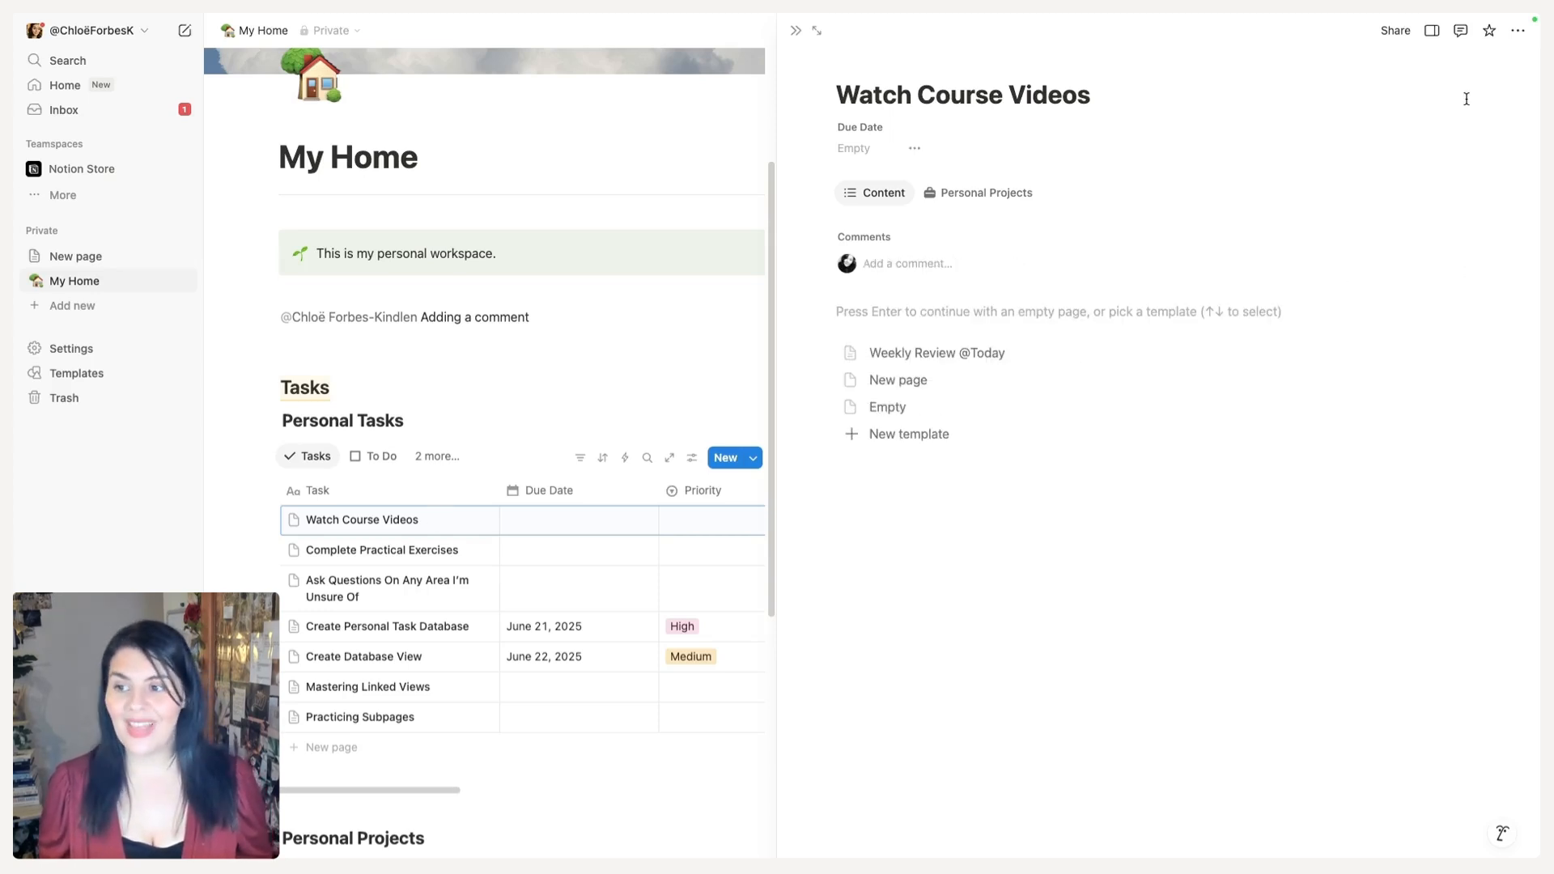
# Step: Review the resolved comments on the Watch Course Videos page, then restore the Open comments filter and close the comments view
pyautogui.click(1469, 38)
pyautogui.click(1523, 67)
pyautogui.click(1497, 250)
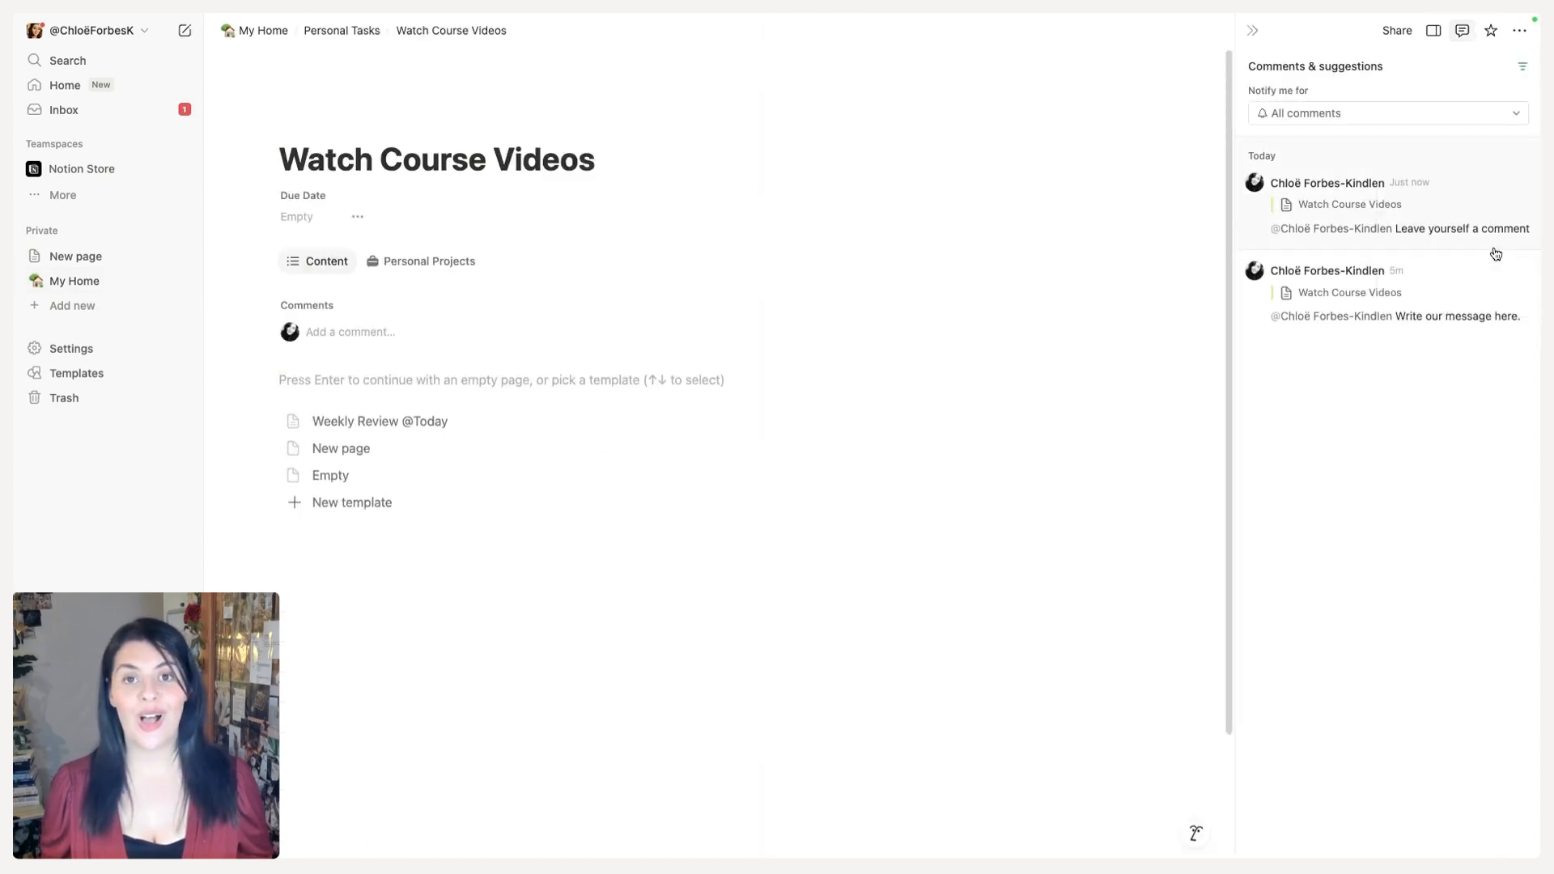
pyautogui.click(1521, 67)
pyautogui.click(1478, 223)
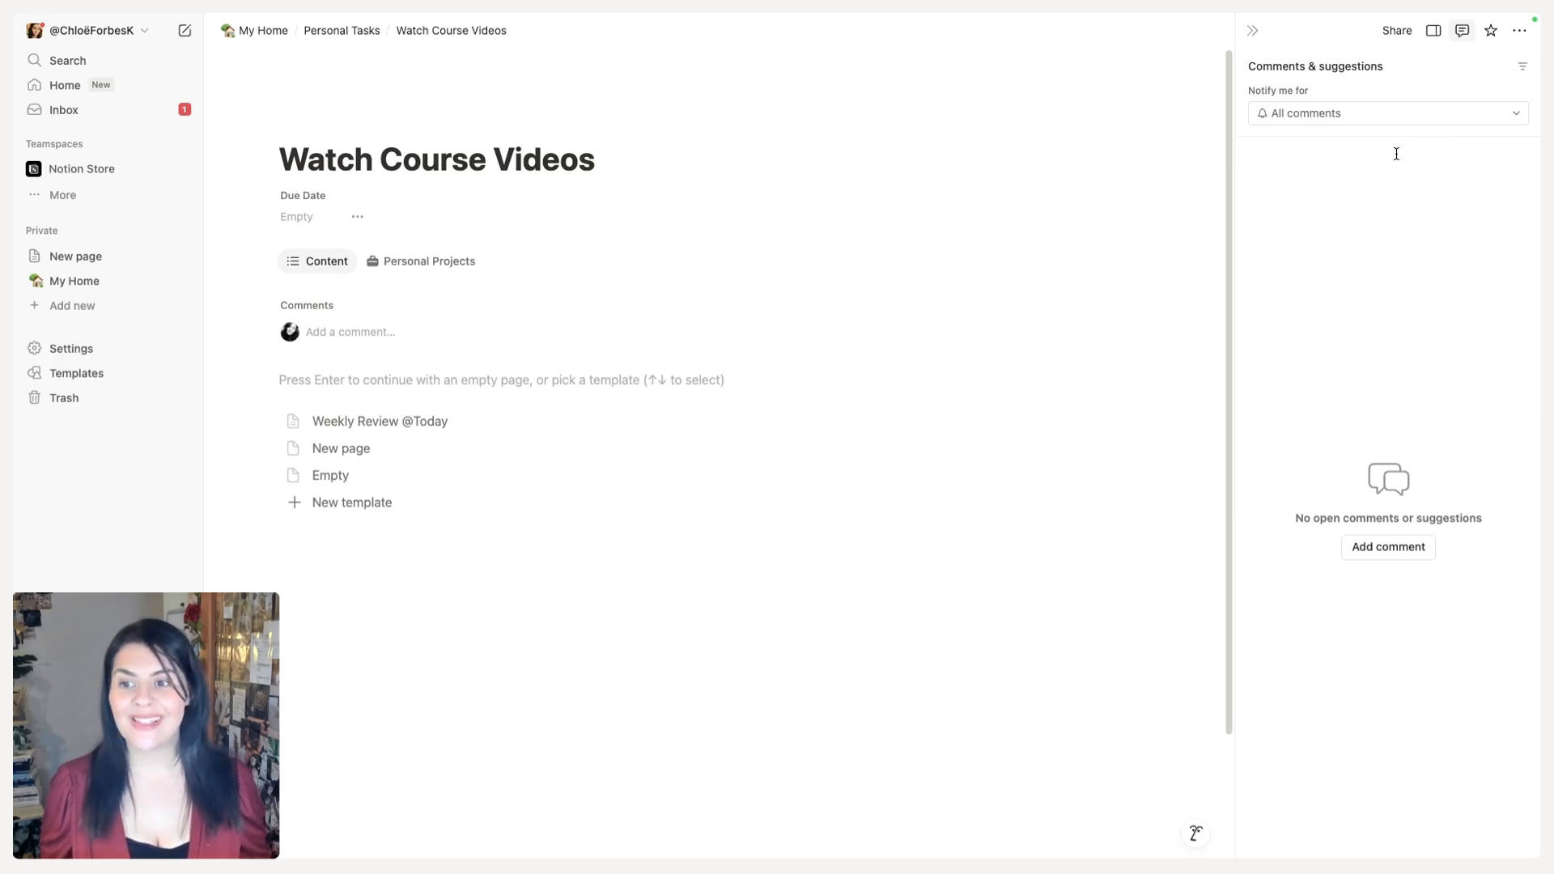
pyautogui.click(1252, 31)
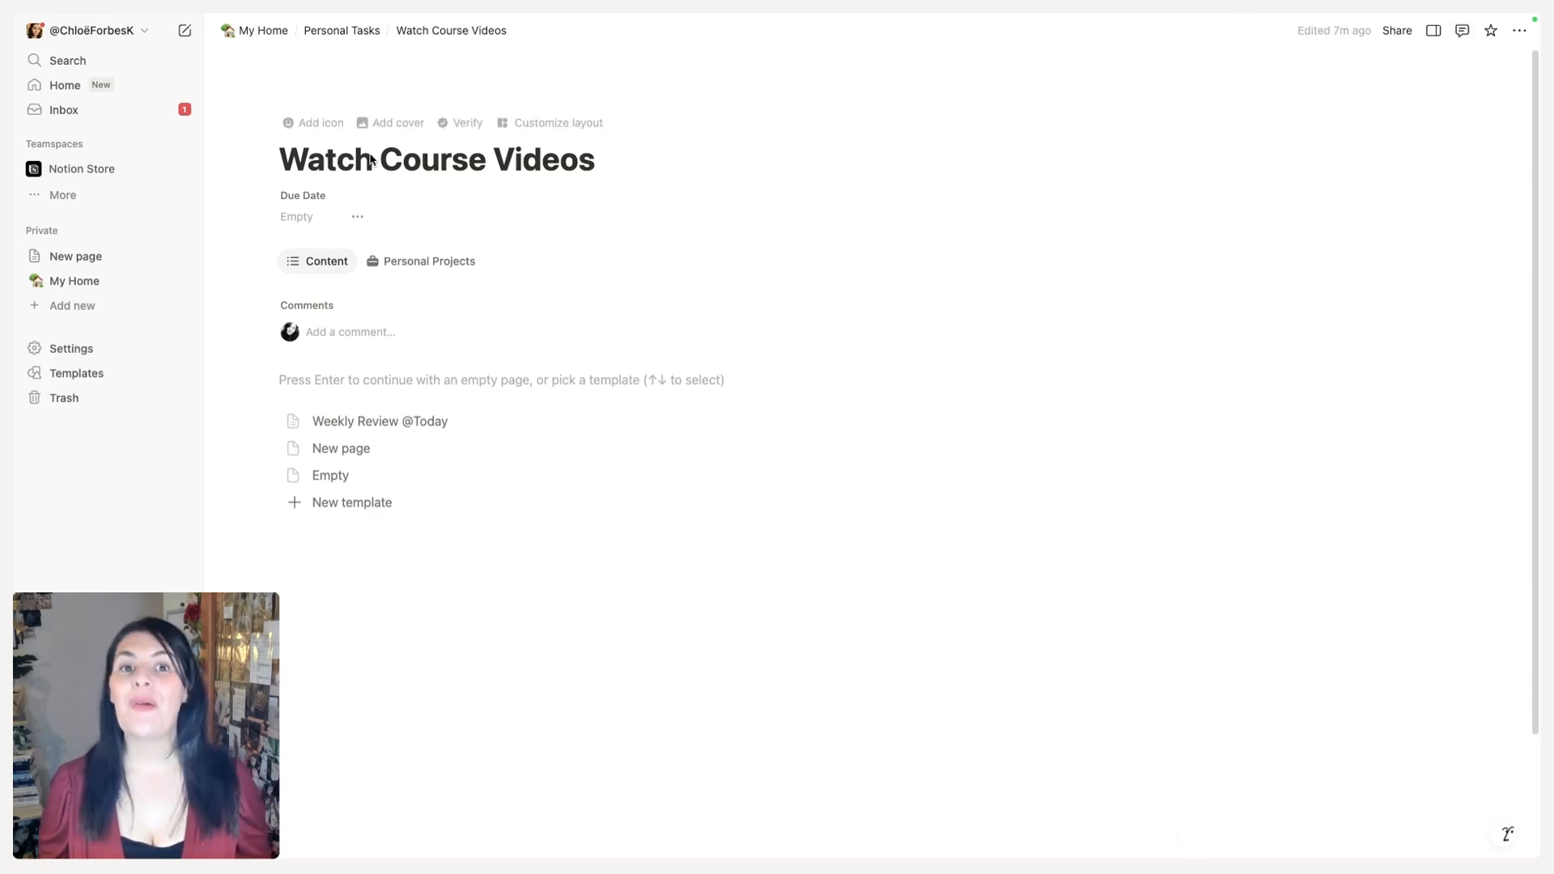